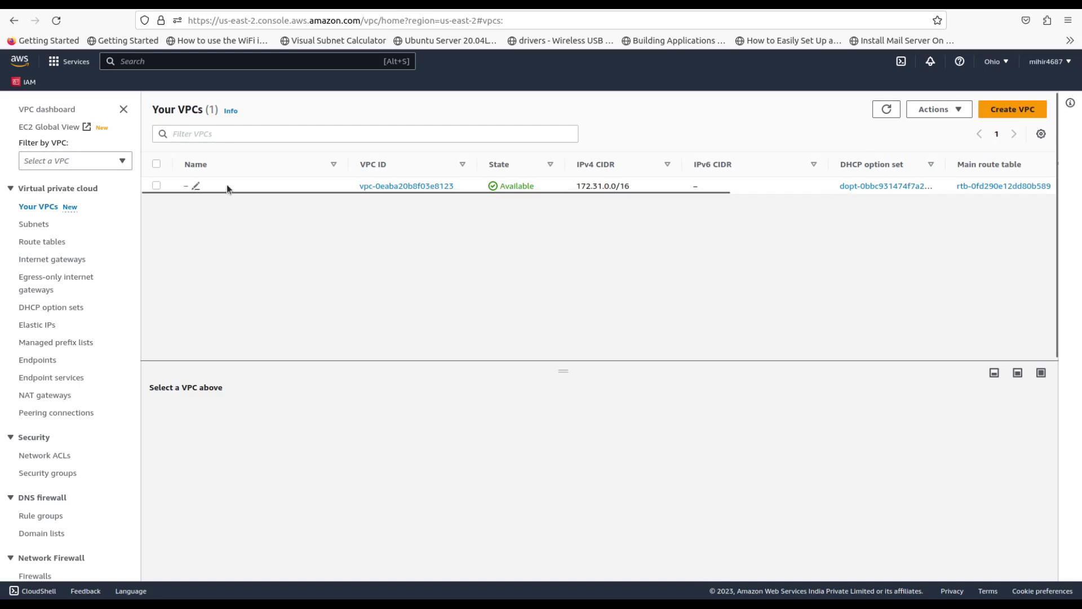
Name the existing default VPC vpc-1 in the VPC list.
{"action": "left_click", "coordinate": [196, 186]}
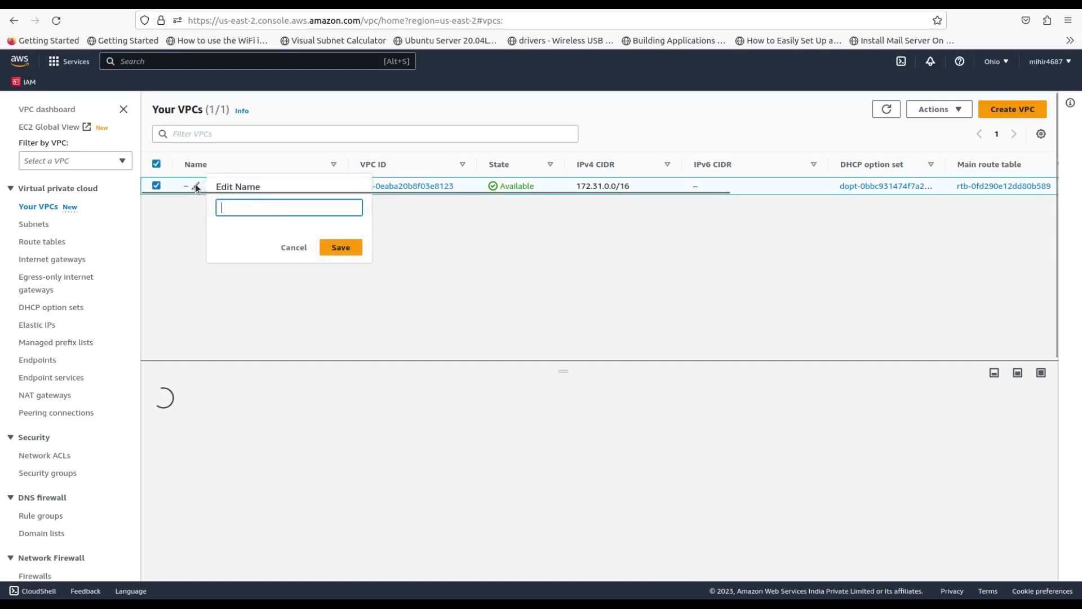
{"action": "type", "text": "vpc-1"}
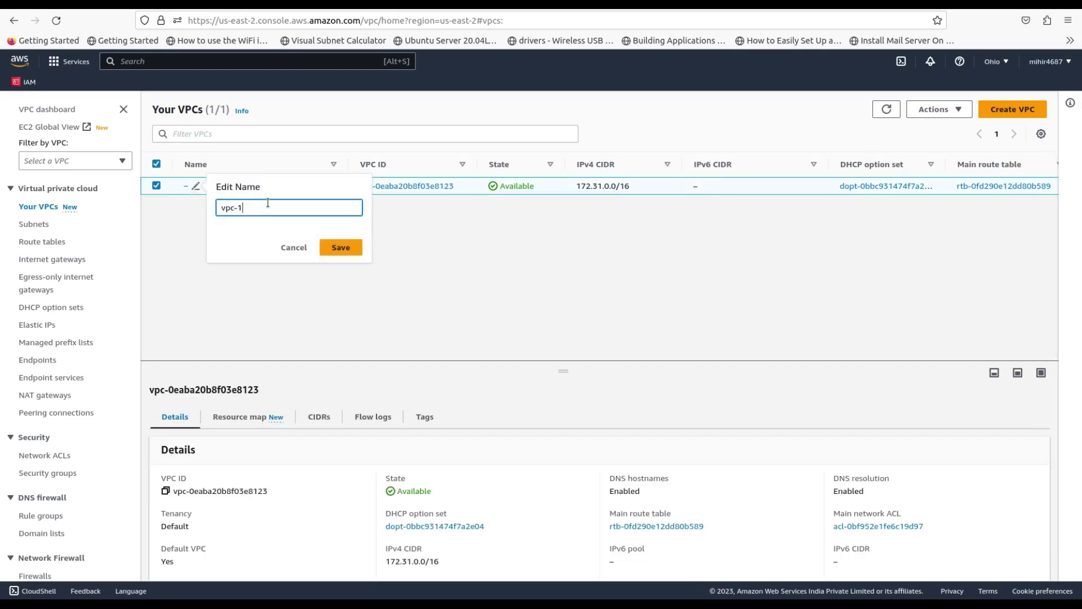
{"action": "left_click", "coordinate": [332, 248]}
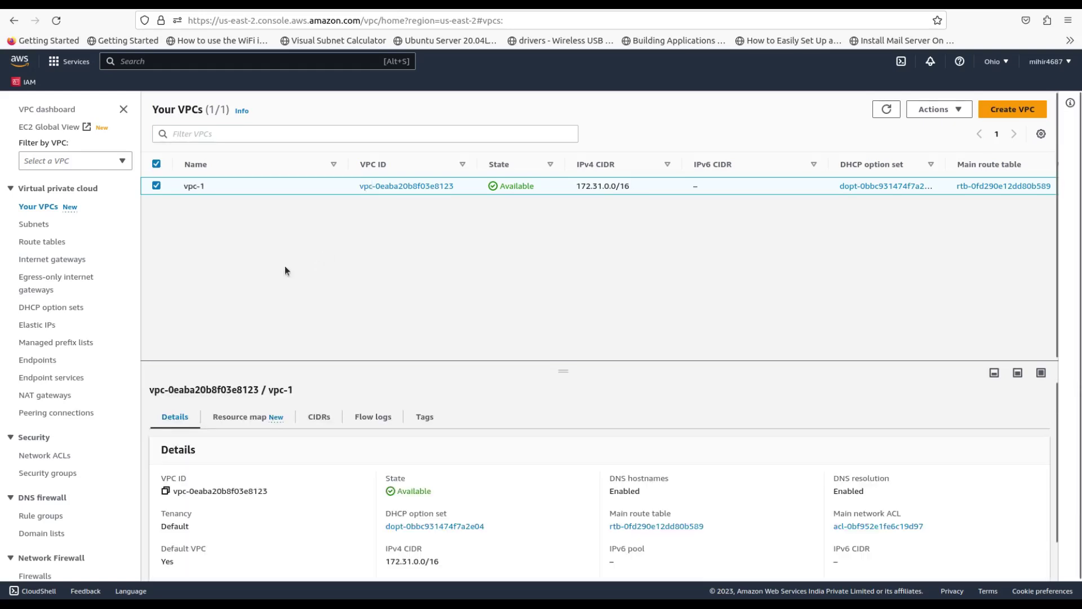
Start a new VPC using the VPC and more option, with 1 Availability Zone and 0 private subnets.
{"action": "left_click", "coordinate": [1011, 110]}
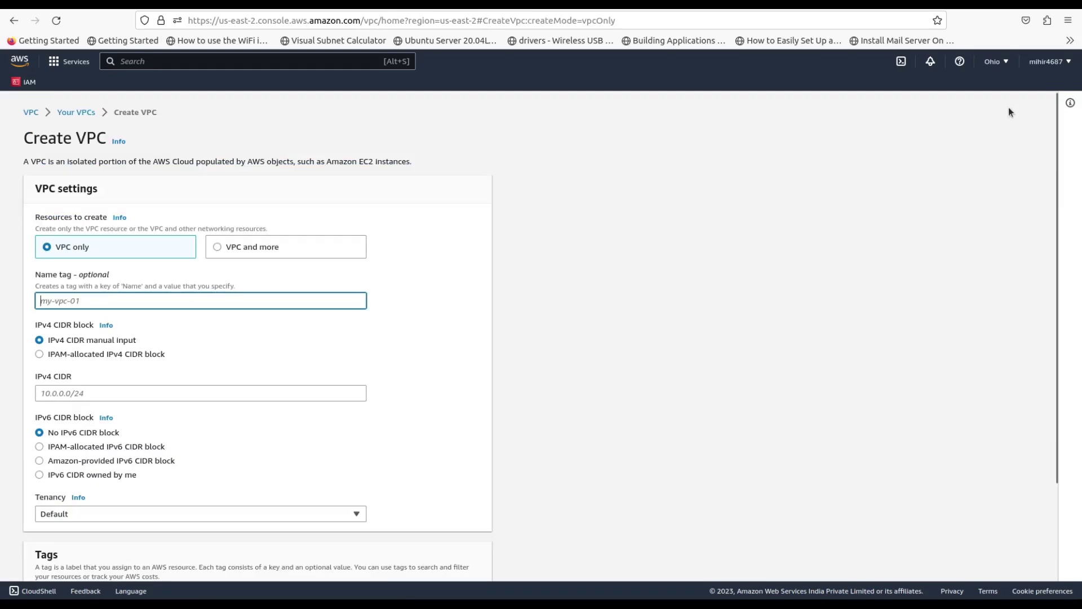
{"action": "left_click", "coordinate": [240, 247]}
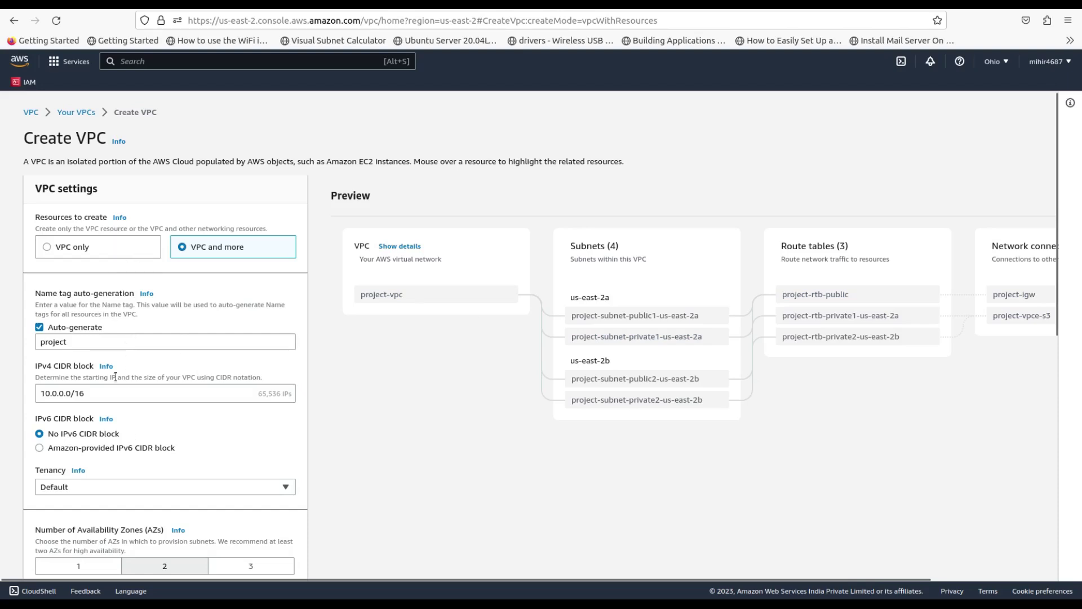
{"action": "double_click", "coordinate": [61, 342]}
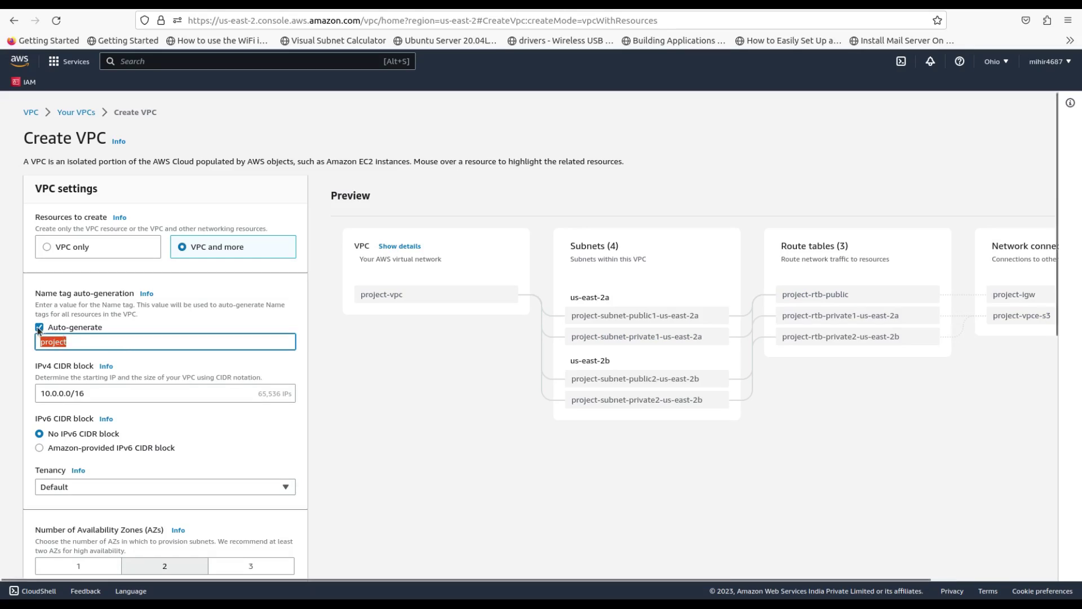
{"action": "scroll", "coordinate": [161, 341], "scroll_direction": "down", "scroll_amount": 3}
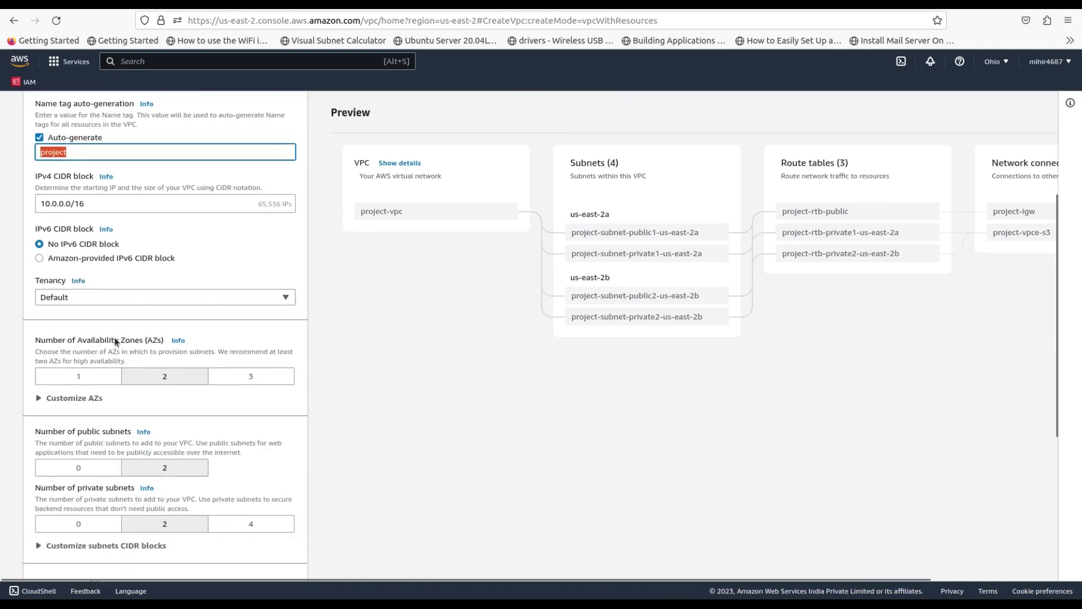
{"action": "left_click", "coordinate": [88, 377]}
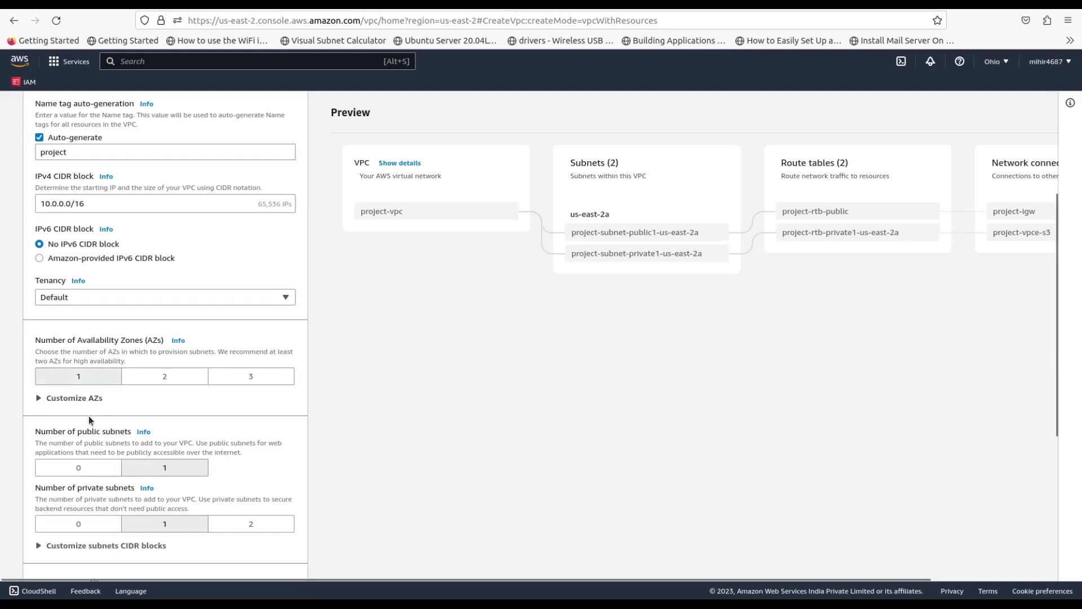
{"action": "scroll", "coordinate": [166, 472], "scroll_direction": "down", "scroll_amount": 2}
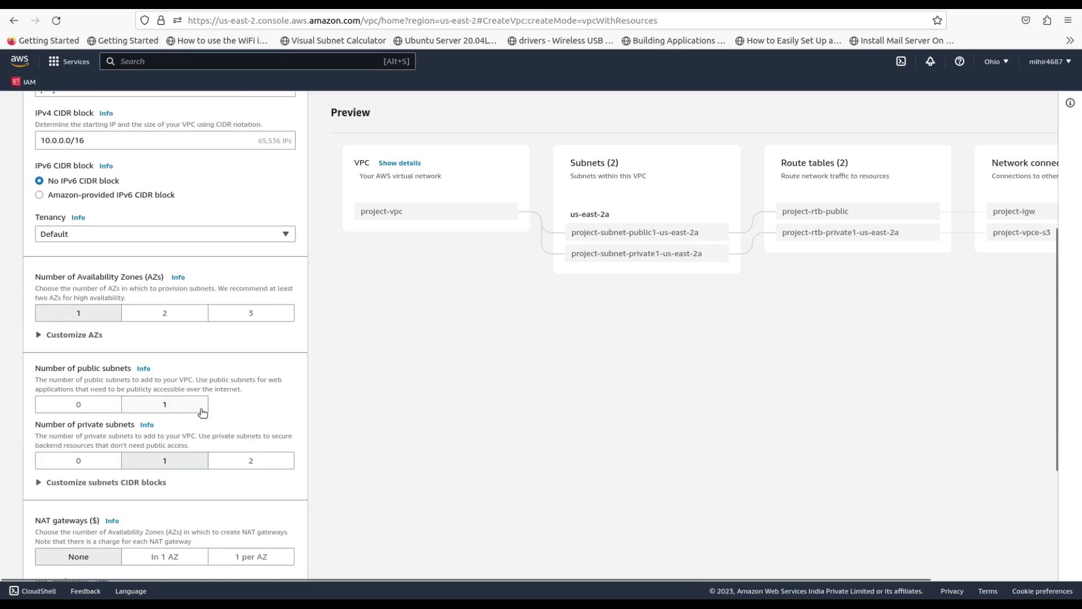
{"action": "left_click", "coordinate": [109, 461]}
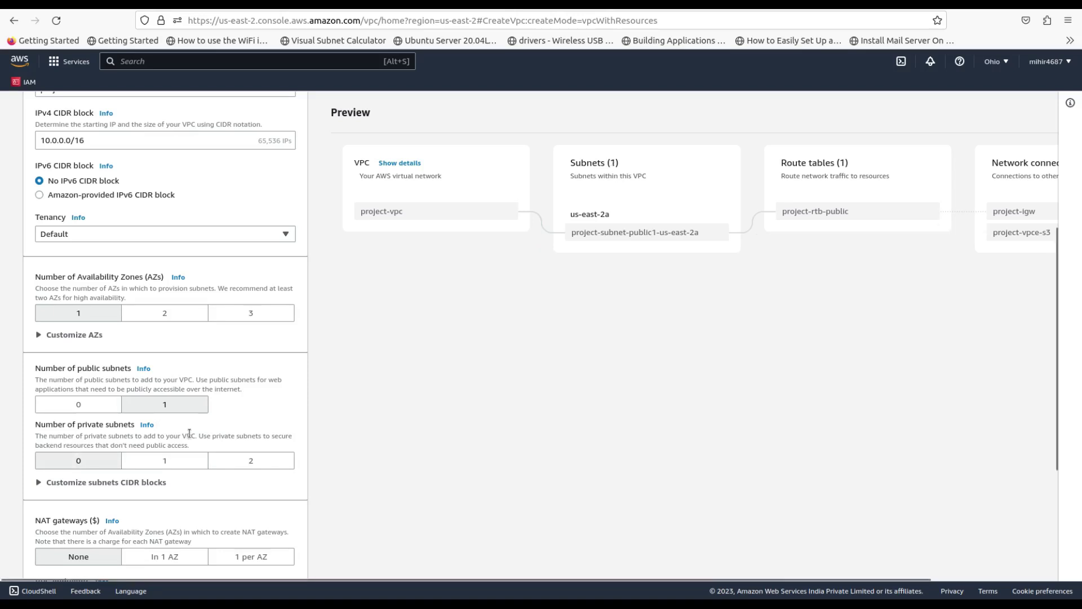
Set the new VPC's endpoints to None and create the VPC with its resources.
{"action": "scroll", "coordinate": [244, 409], "scroll_direction": "down", "scroll_amount": 3}
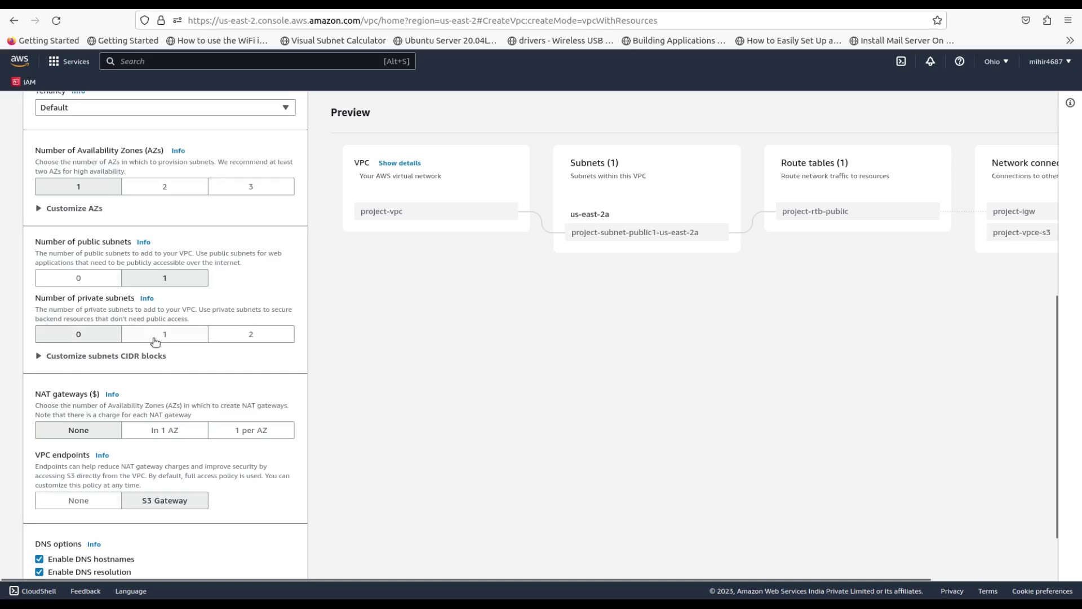
{"action": "scroll", "coordinate": [79, 406], "scroll_direction": "down", "scroll_amount": 3}
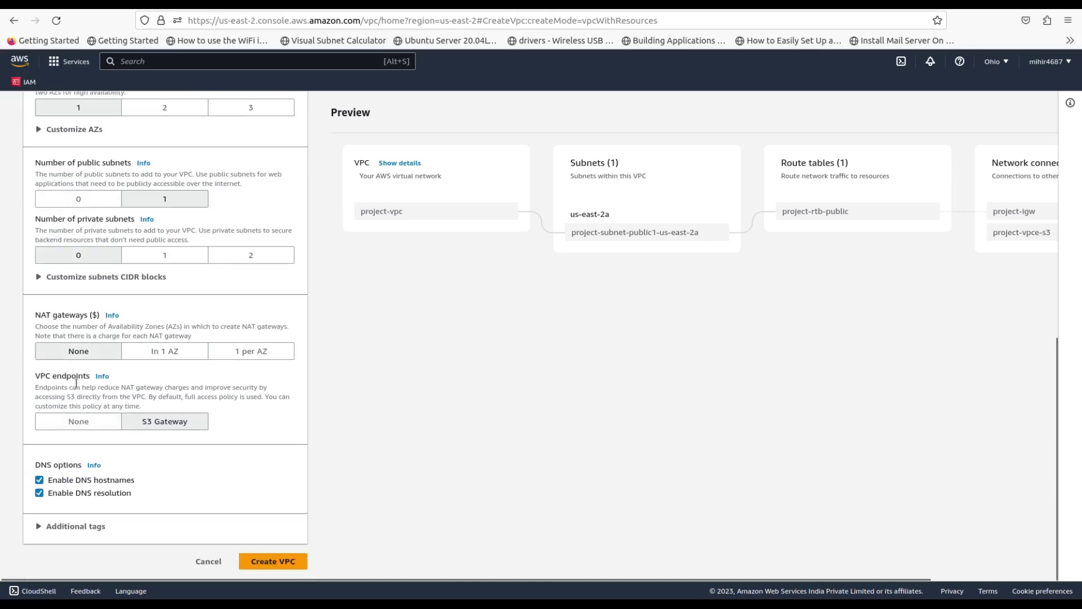
{"action": "left_click", "coordinate": [84, 426]}
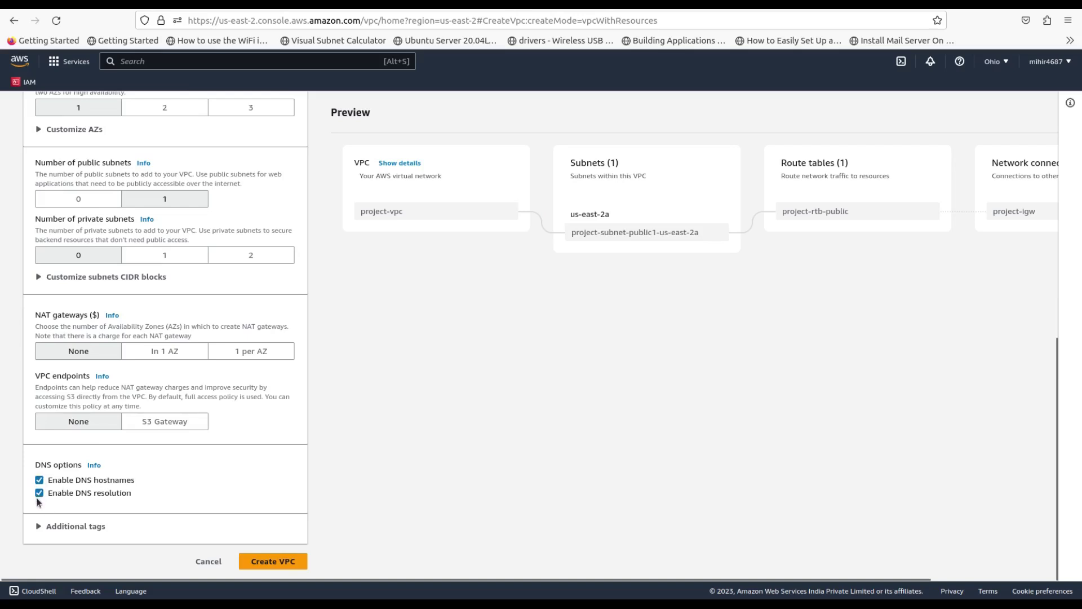
{"action": "left_click", "coordinate": [40, 526]}
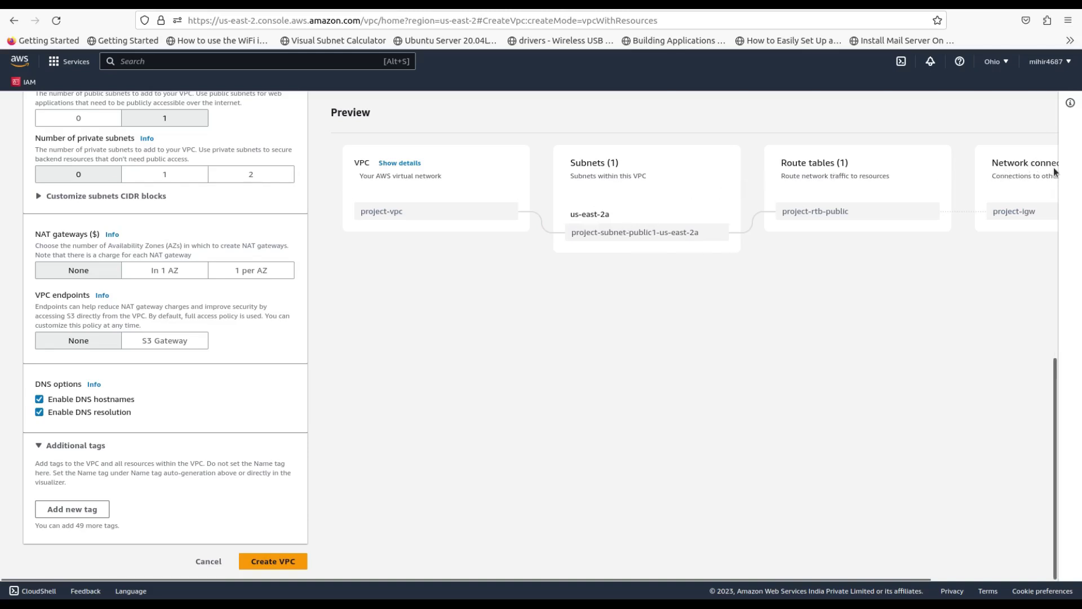
{"action": "scroll", "coordinate": [1054, 172], "scroll_direction": "right", "scroll_amount": 2}
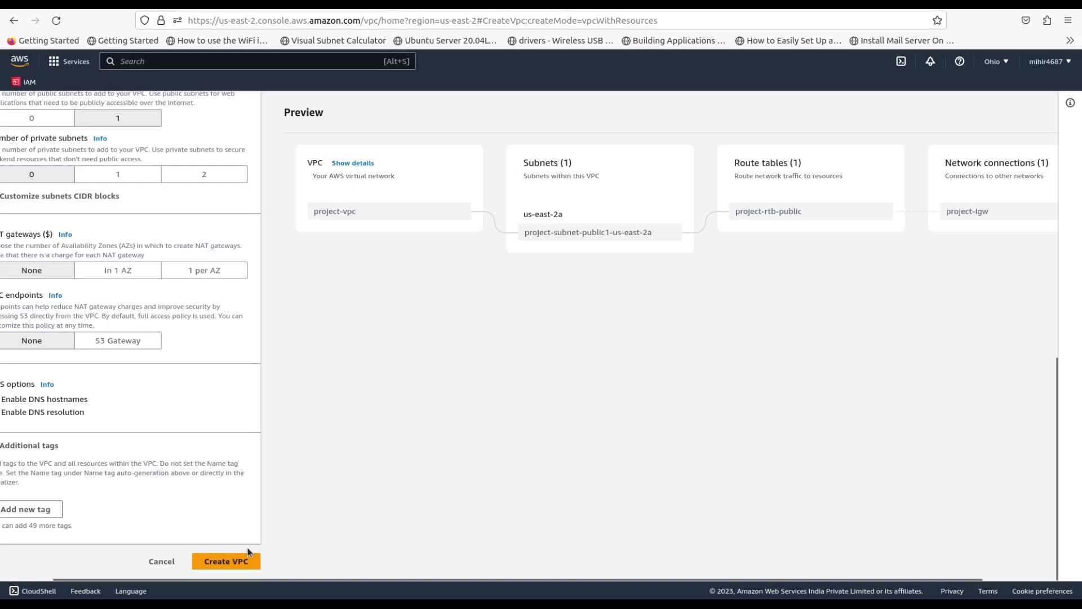
{"action": "left_click", "coordinate": [226, 561]}
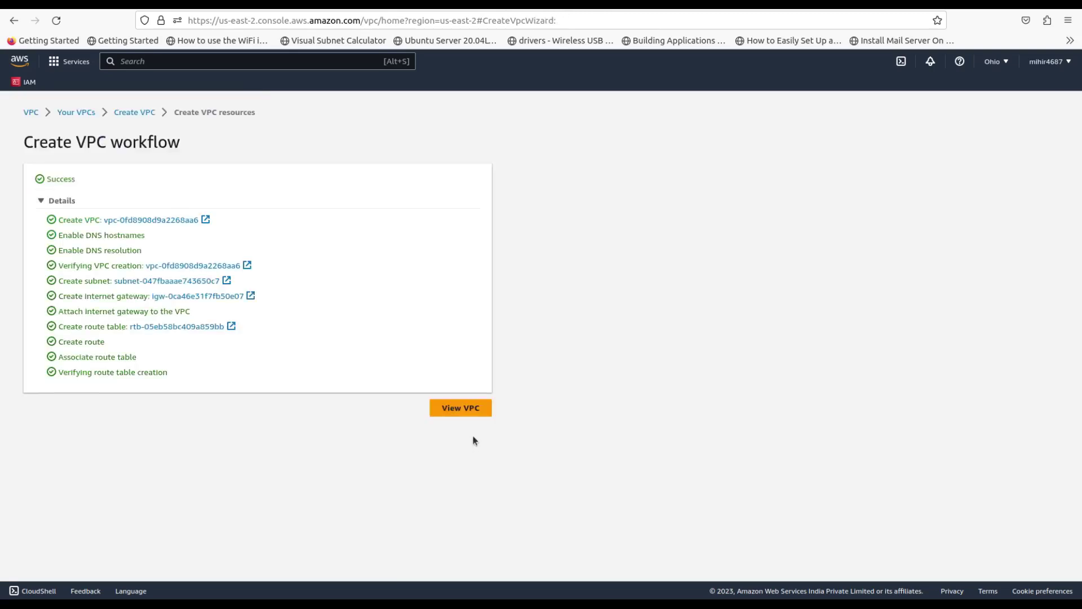
Open the new VPC from the creation results, return to the VPC list and rename project-vpc as vpc-2.
{"action": "left_click", "coordinate": [460, 408]}
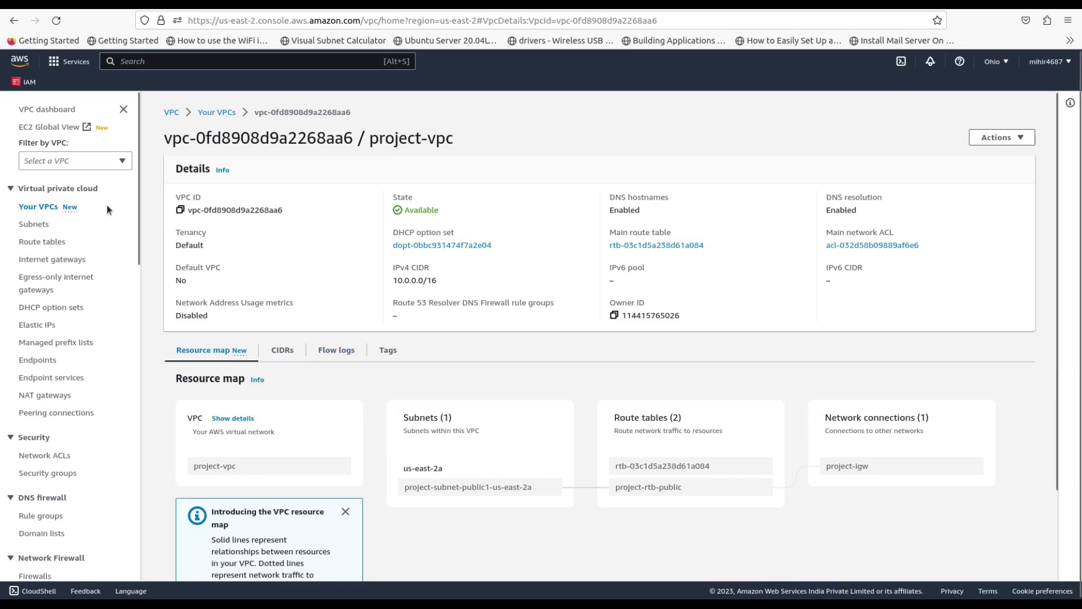
{"action": "left_click", "coordinate": [38, 206]}
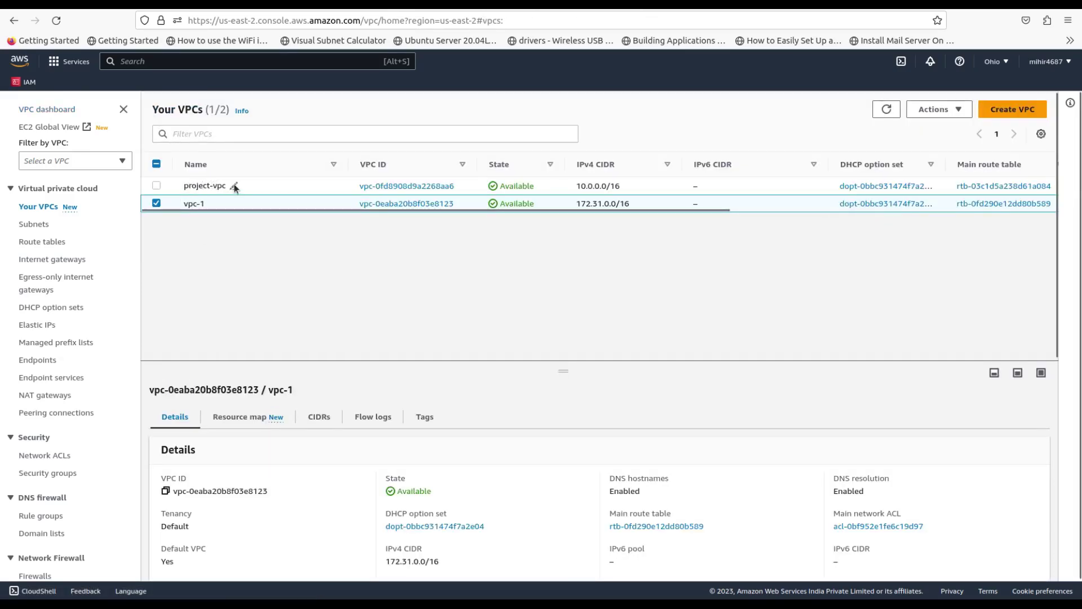
{"action": "left_click", "coordinate": [235, 185]}
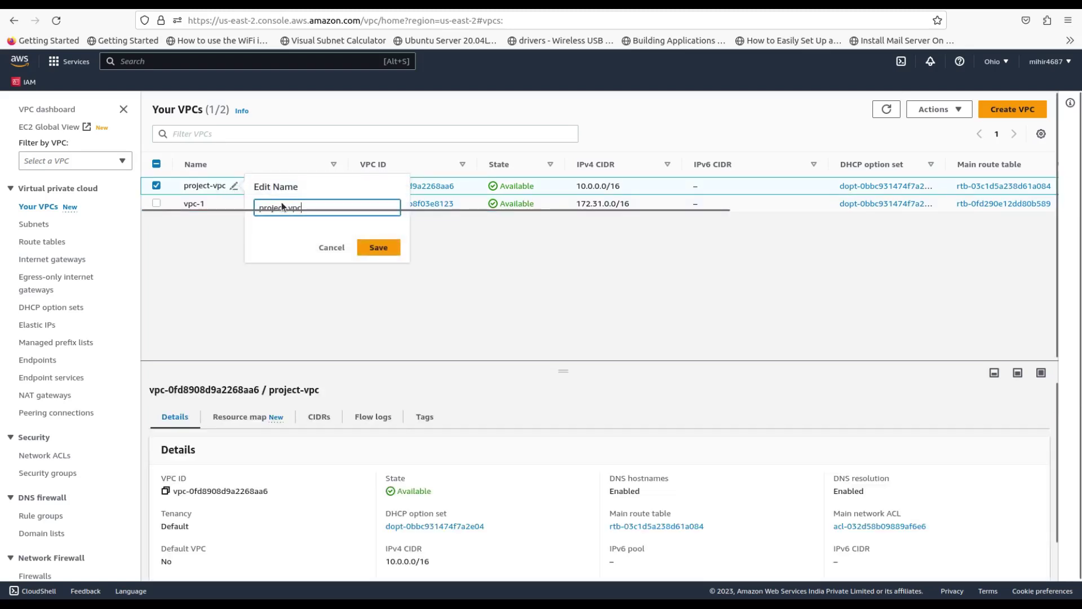
{"action": "key", "text": "BackSpace"}
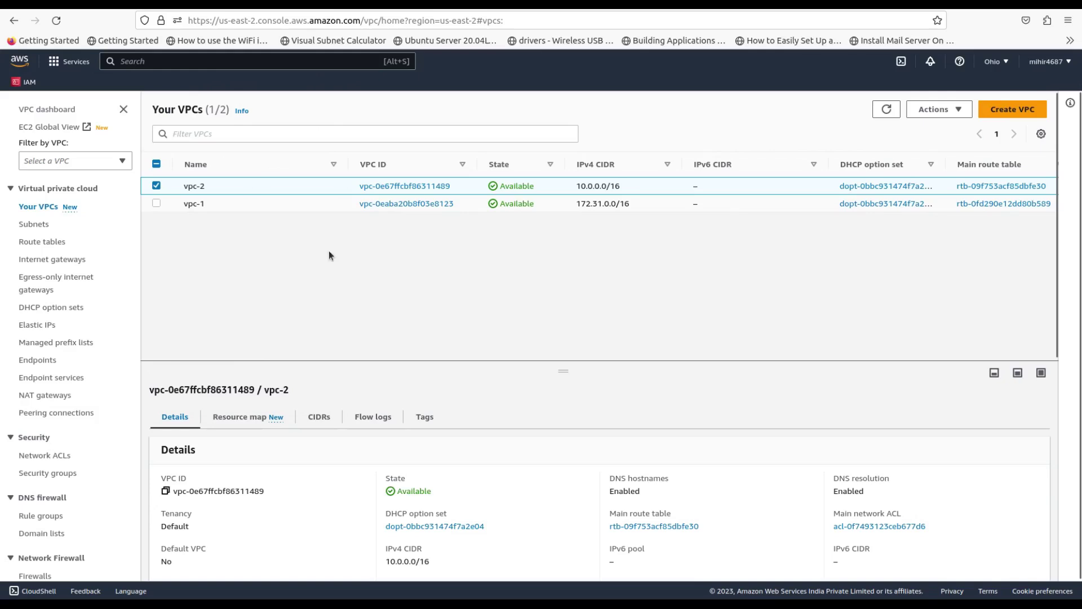
Rename the subnet project-subnet-public1-us-east-2a of vpc-2 as vpc2-public-subnet.
{"action": "left_click", "coordinate": [35, 226]}
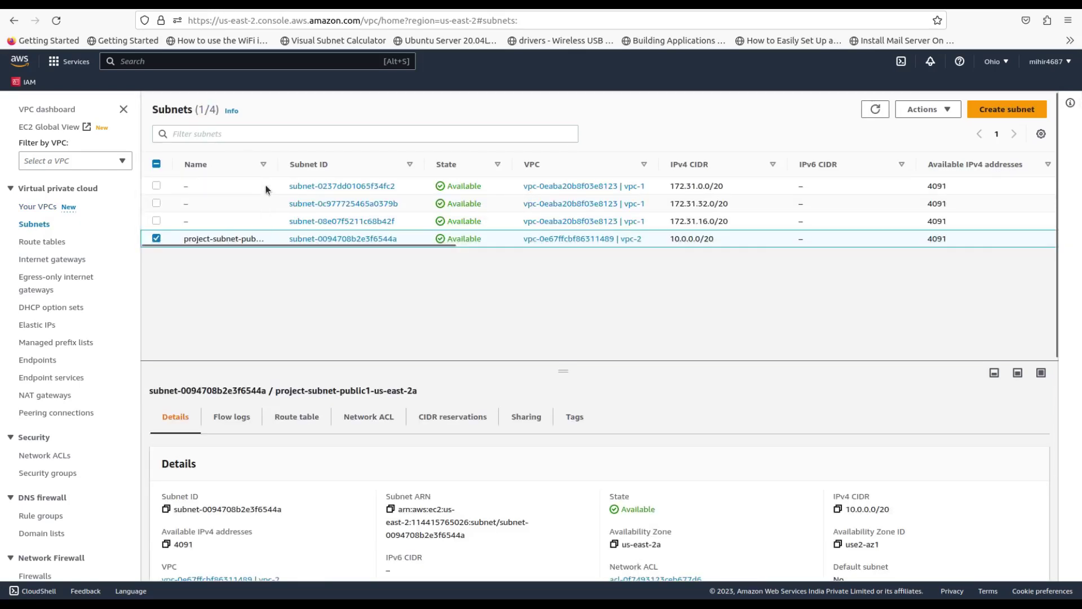
{"action": "mouse_move", "coordinate": [207, 238]}
{"action": "left_click_drag", "start_coordinate": [277, 166], "coordinate": [337, 166]}
{"action": "mouse_move", "coordinate": [302, 238]}
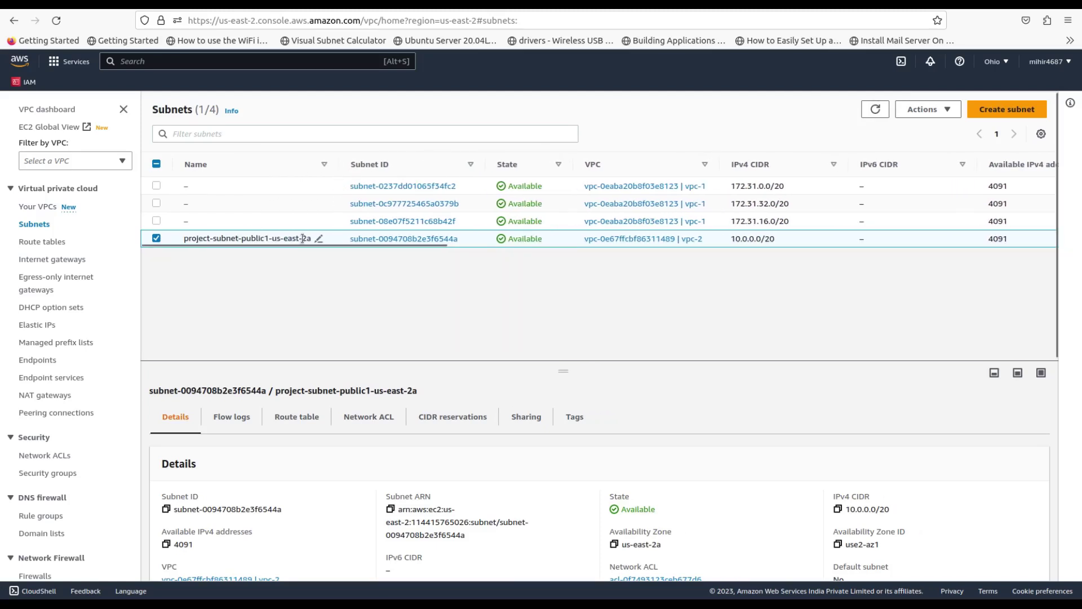
{"action": "left_click", "coordinate": [320, 238]}
{"action": "key", "text": "ctrl+a"}
{"action": "type", "text": "vpc"}
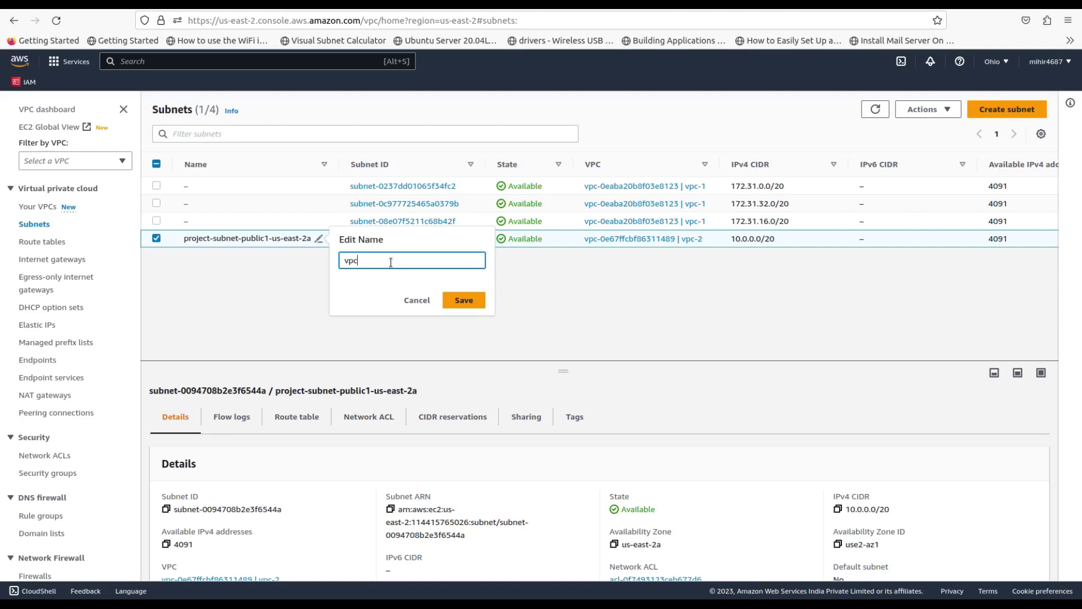
{"action": "type", "text": "2-public-subnet"}
{"action": "left_click", "coordinate": [459, 302]}
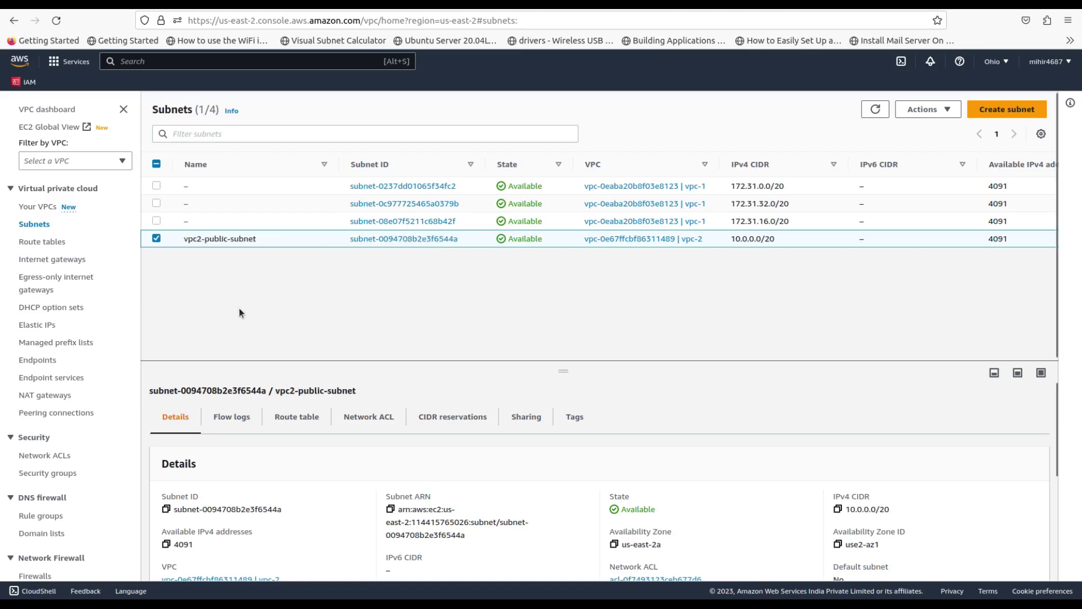
Rename the route table project-rtb-public of vpc-2 as vpc2-rt.
{"action": "left_click", "coordinate": [30, 242]}
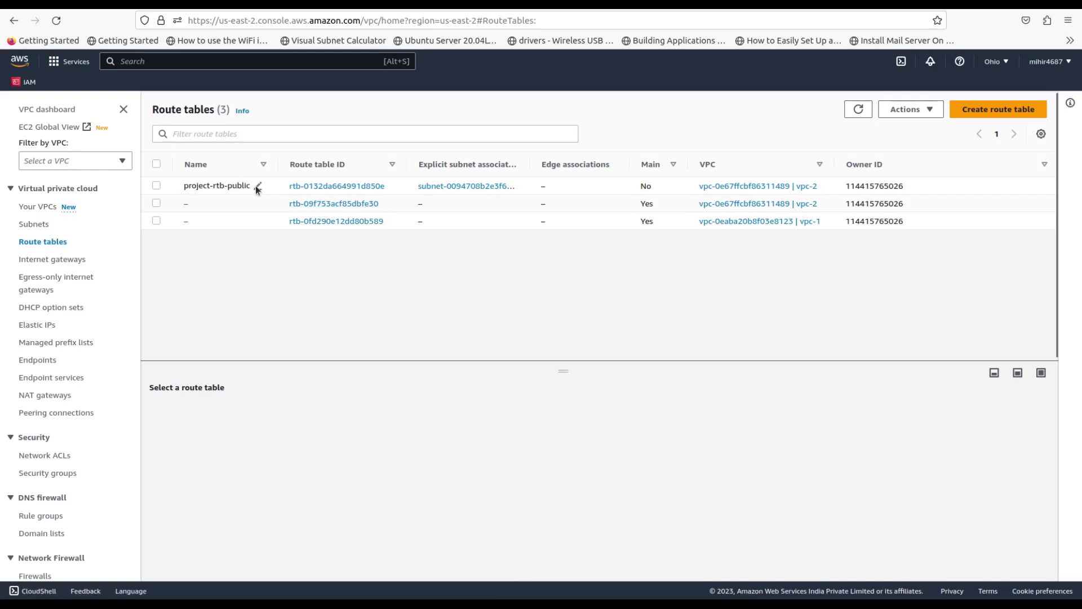
{"action": "left_click", "coordinate": [257, 186]}
{"action": "triple_click", "coordinate": [329, 201]}
{"action": "type", "text": "vpc2"}
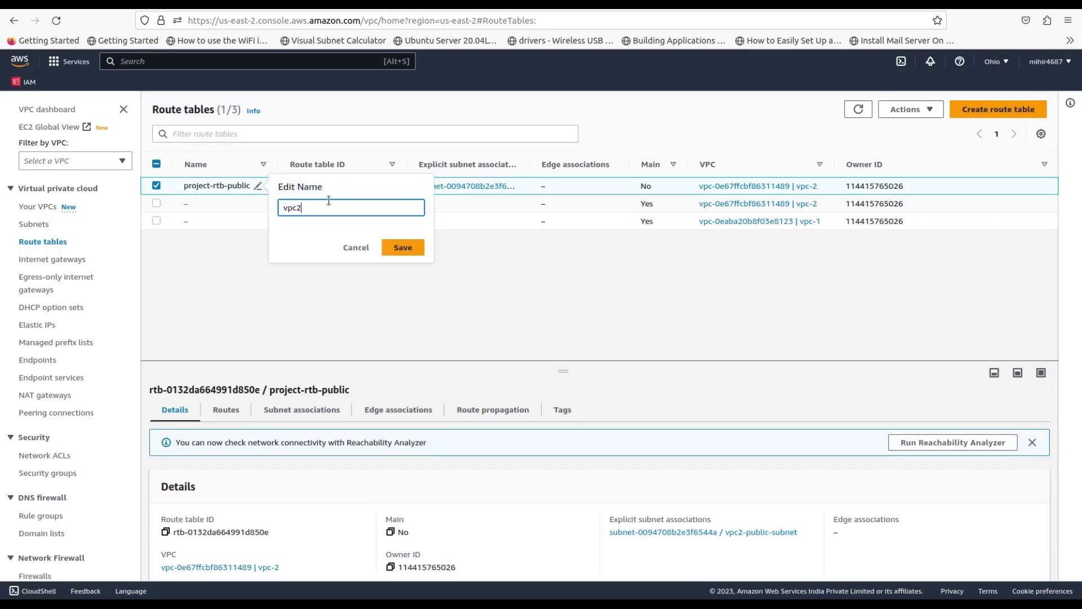
{"action": "type", "text": "-rt"}
{"action": "left_click", "coordinate": [398, 248]}
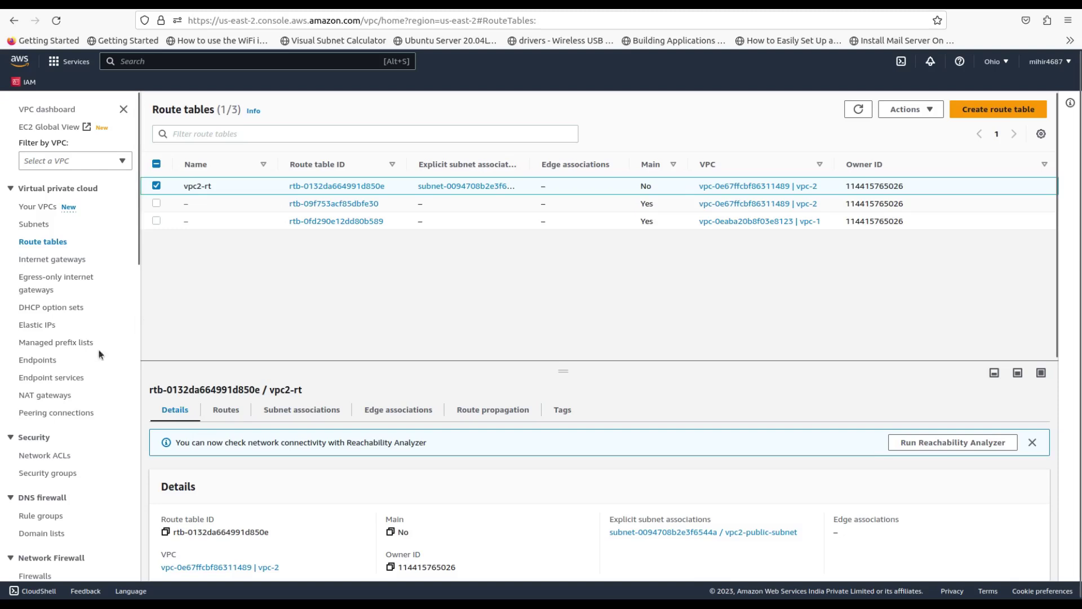
Start a new VPC peering connection named demo-connection with vpc-1 as the requester.
{"action": "left_click", "coordinate": [56, 414]}
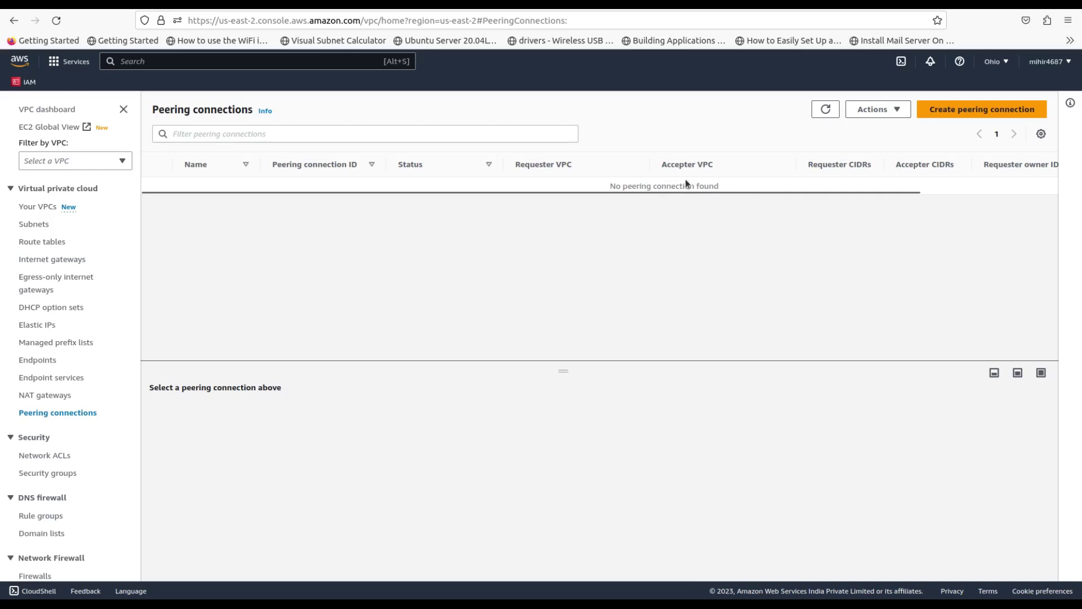
{"action": "left_click", "coordinate": [982, 111]}
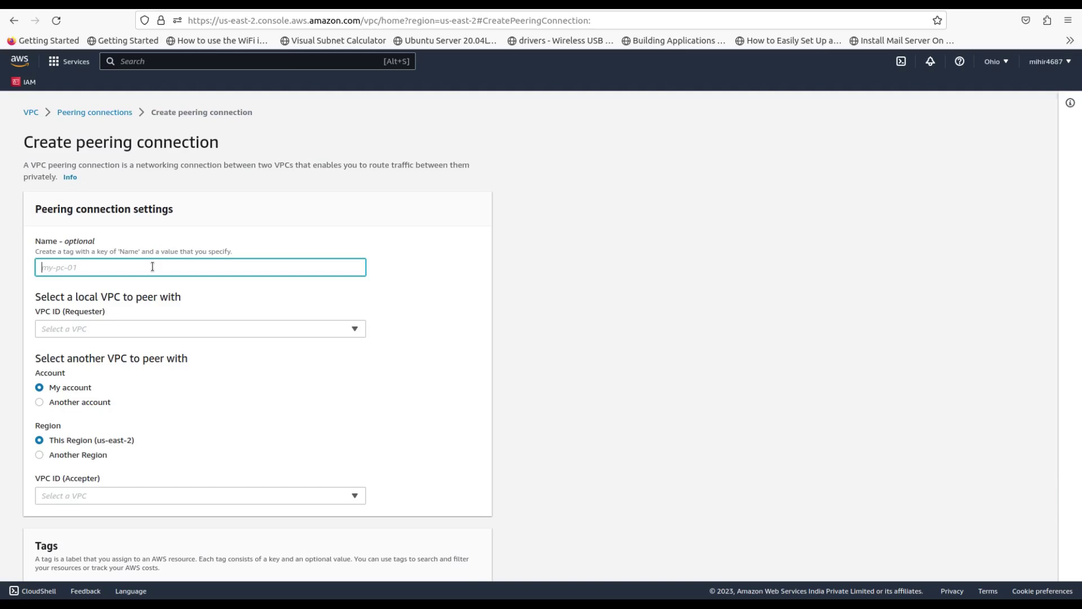
{"action": "type", "text": "d"}
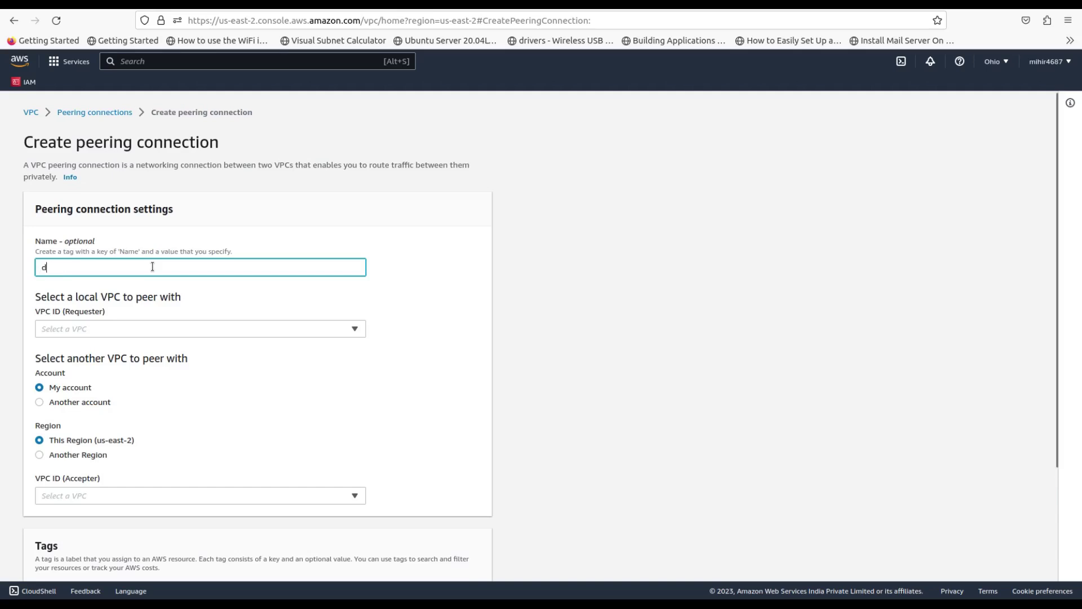
{"action": "type", "text": "emo-connection"}
{"action": "left_click", "coordinate": [111, 331]}
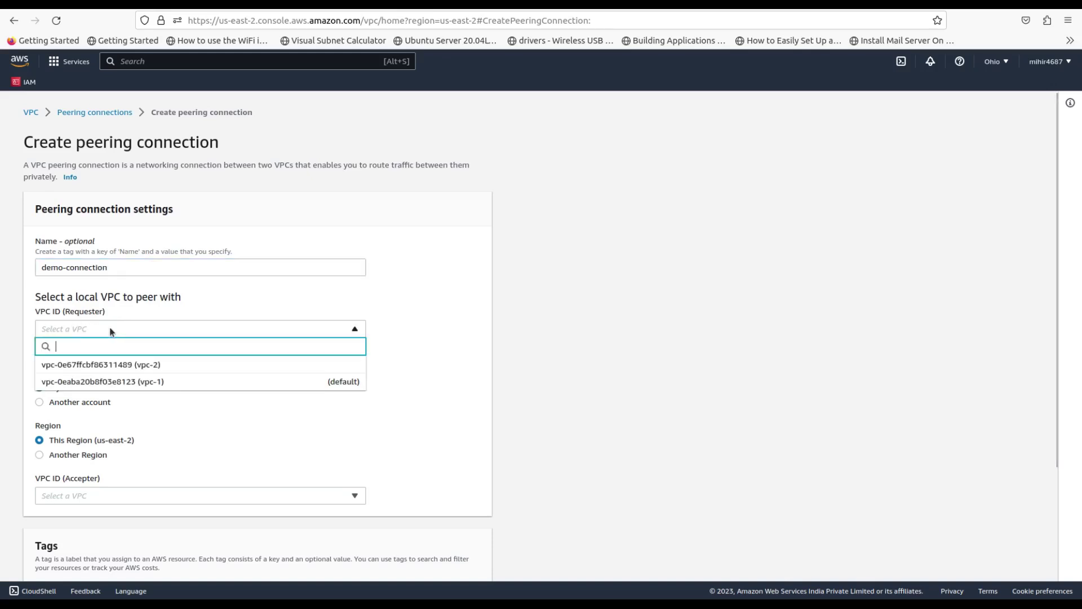
{"action": "left_click", "coordinate": [136, 382]}
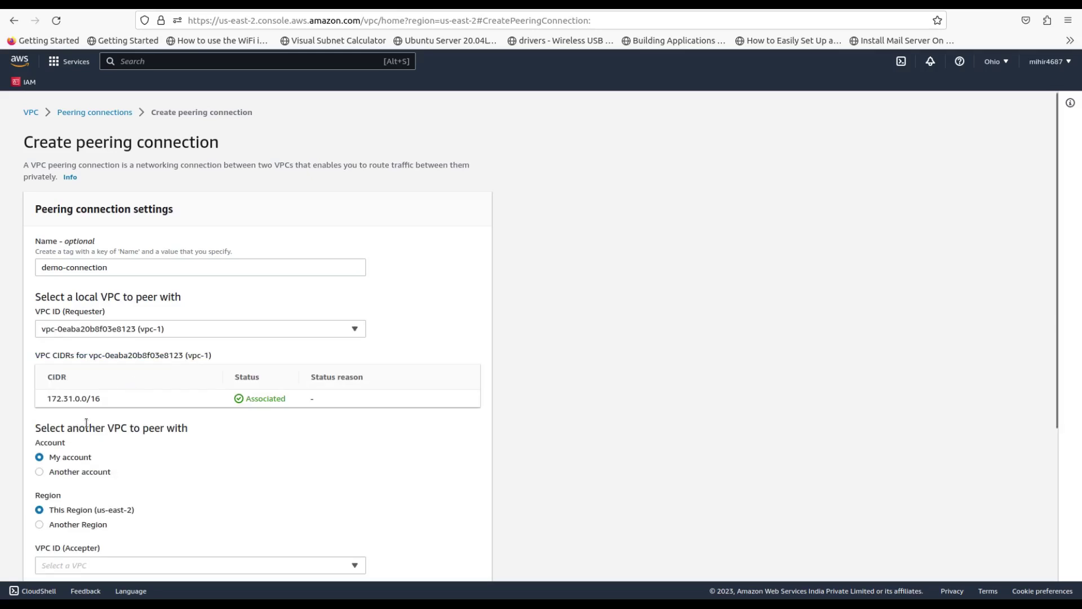
{"action": "scroll", "coordinate": [86, 423], "scroll_direction": "down", "scroll_amount": 3}
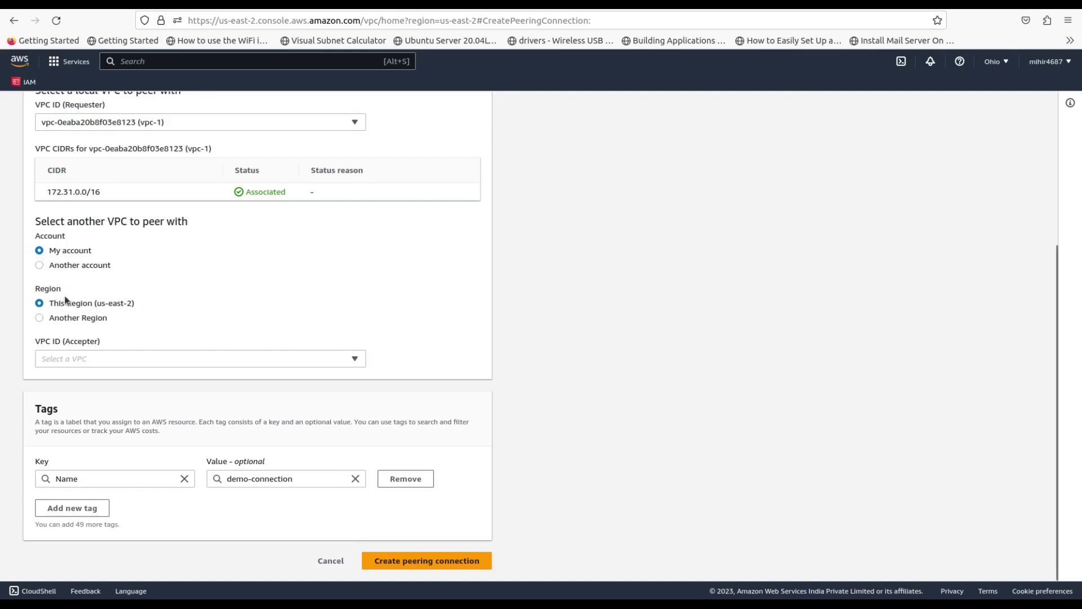
{"action": "left_click", "coordinate": [39, 319]}
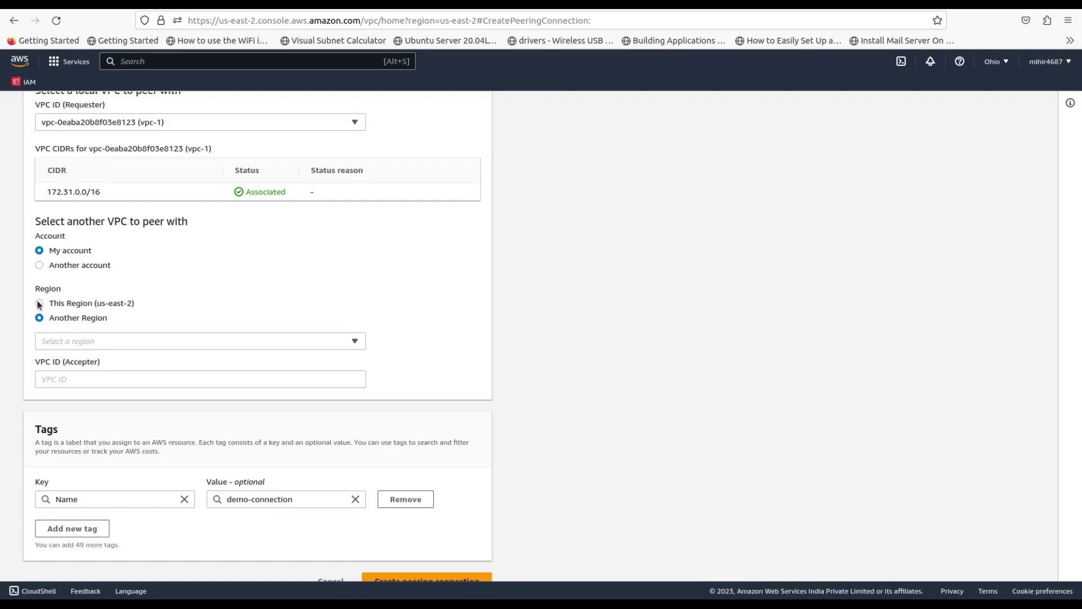
{"action": "left_click", "coordinate": [39, 303]}
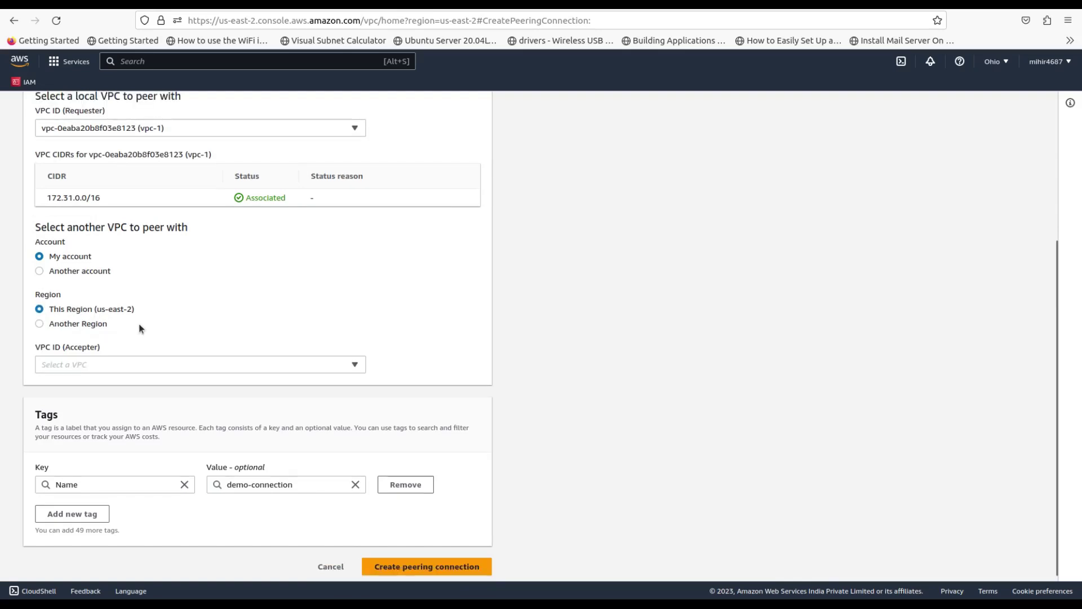
Choose vpc-2 as the accepter VPC and create the demo-connection peering connection.
{"action": "left_click", "coordinate": [102, 366]}
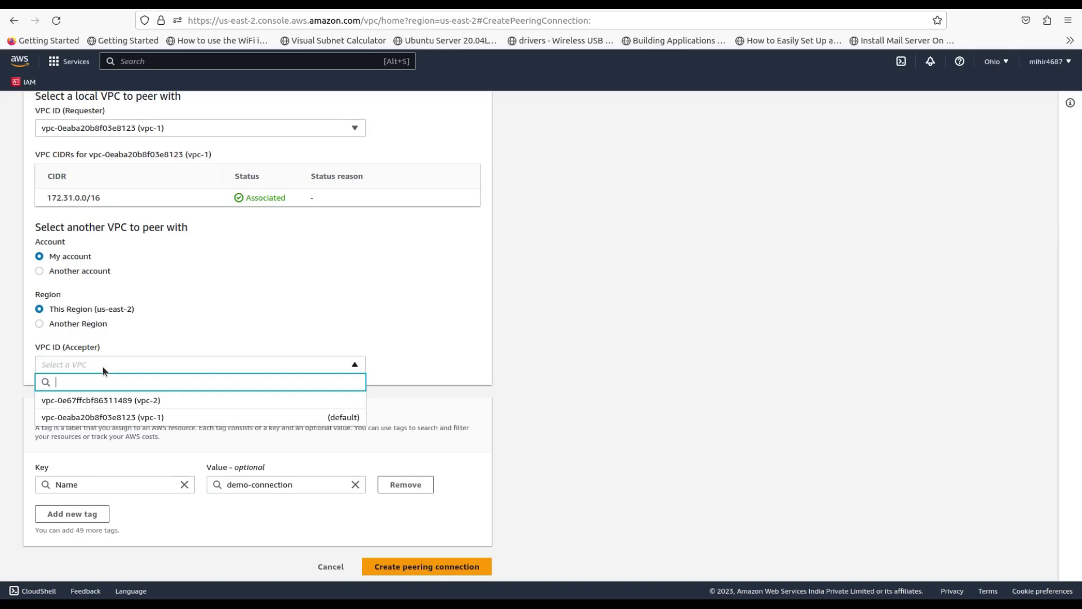
{"action": "left_click", "coordinate": [111, 401]}
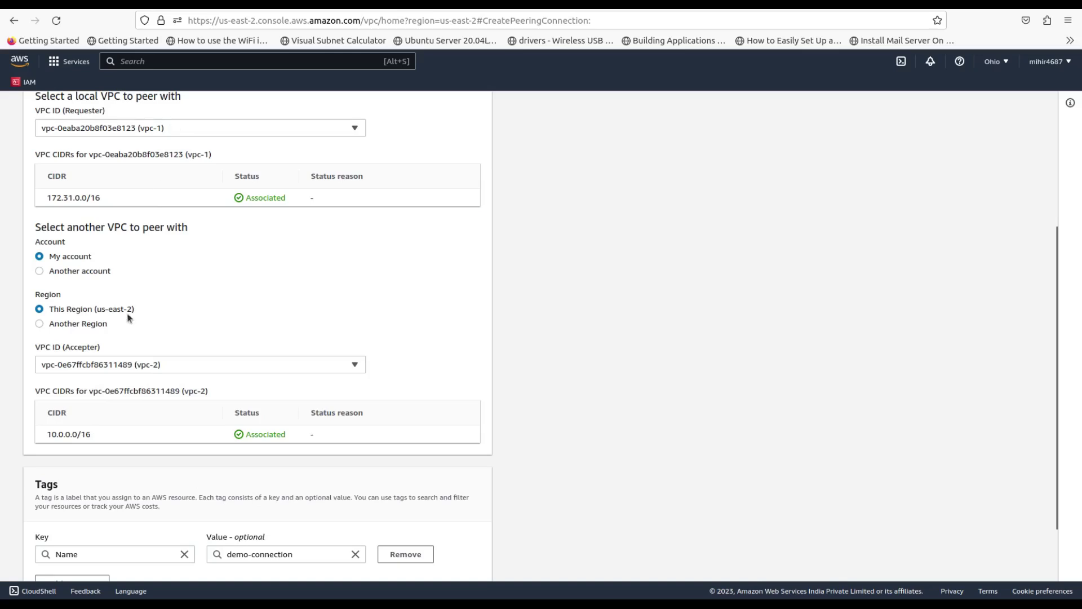
{"action": "scroll", "coordinate": [221, 321], "scroll_direction": "down", "scroll_amount": 3}
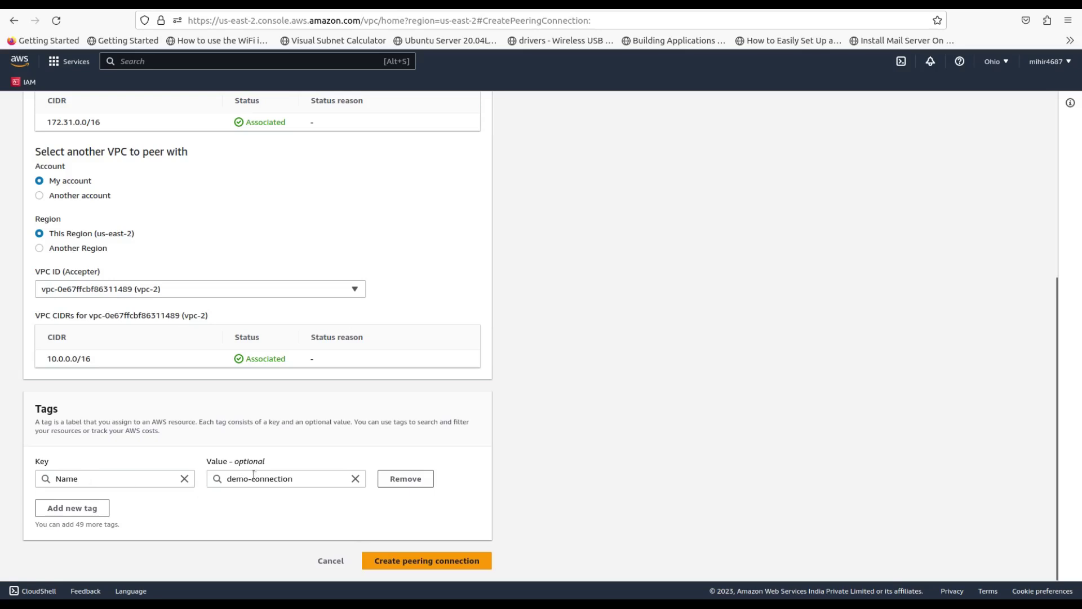
{"action": "left_click", "coordinate": [426, 560]}
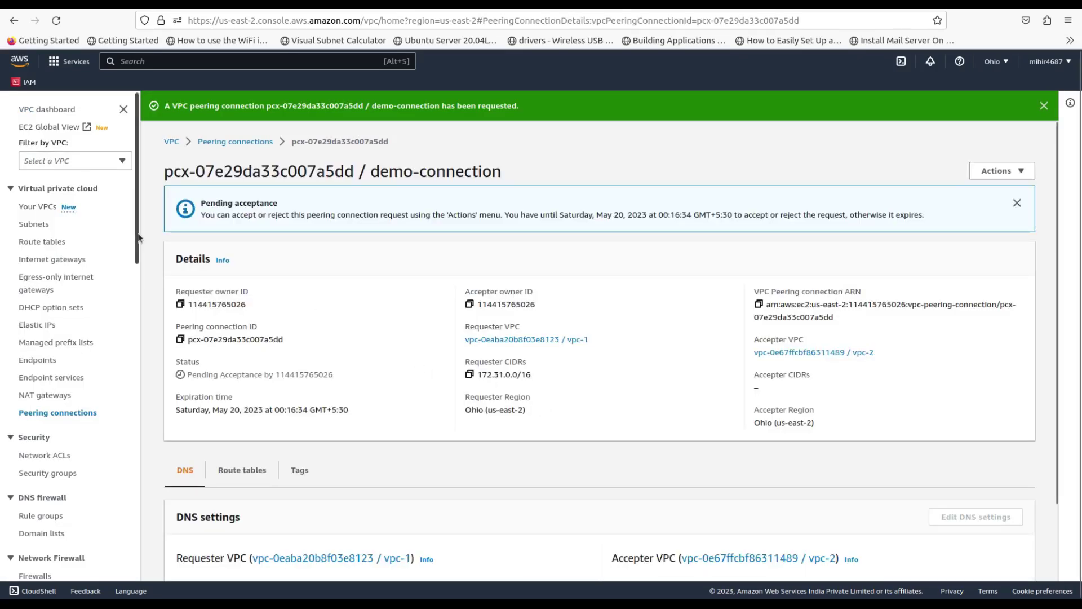
Accept the pending demo-connection request from the peering connections list.
{"action": "left_click", "coordinate": [50, 413]}
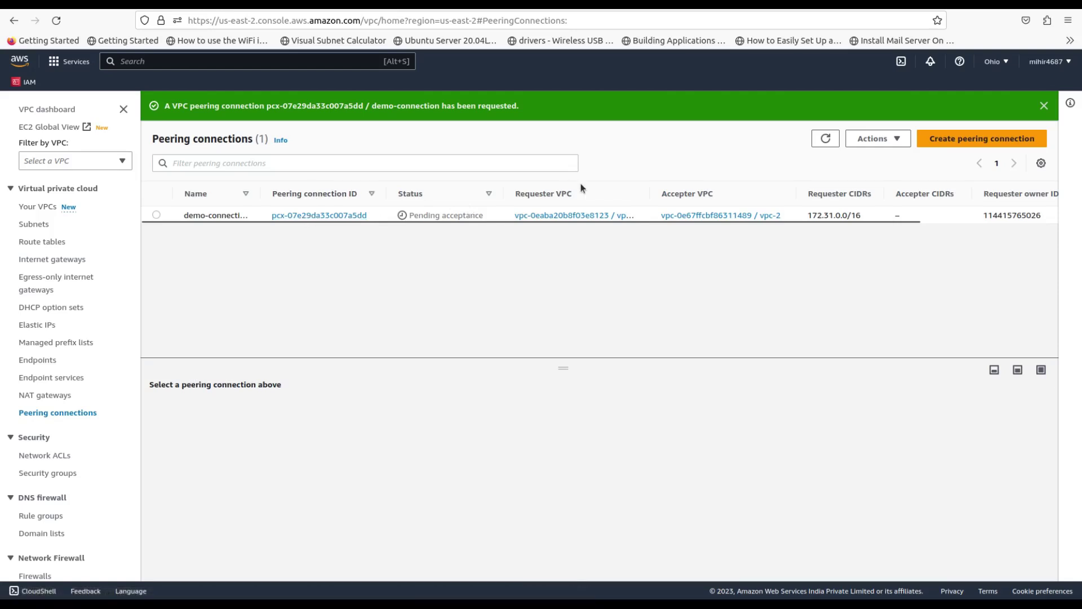
{"action": "left_click", "coordinate": [877, 138]}
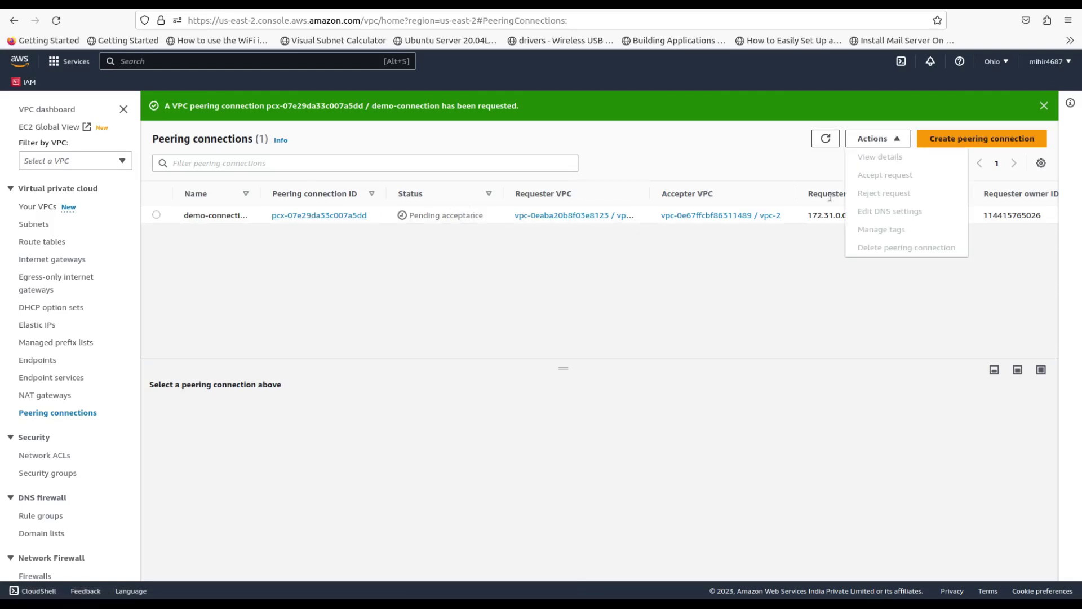
{"action": "left_click", "coordinate": [154, 215]}
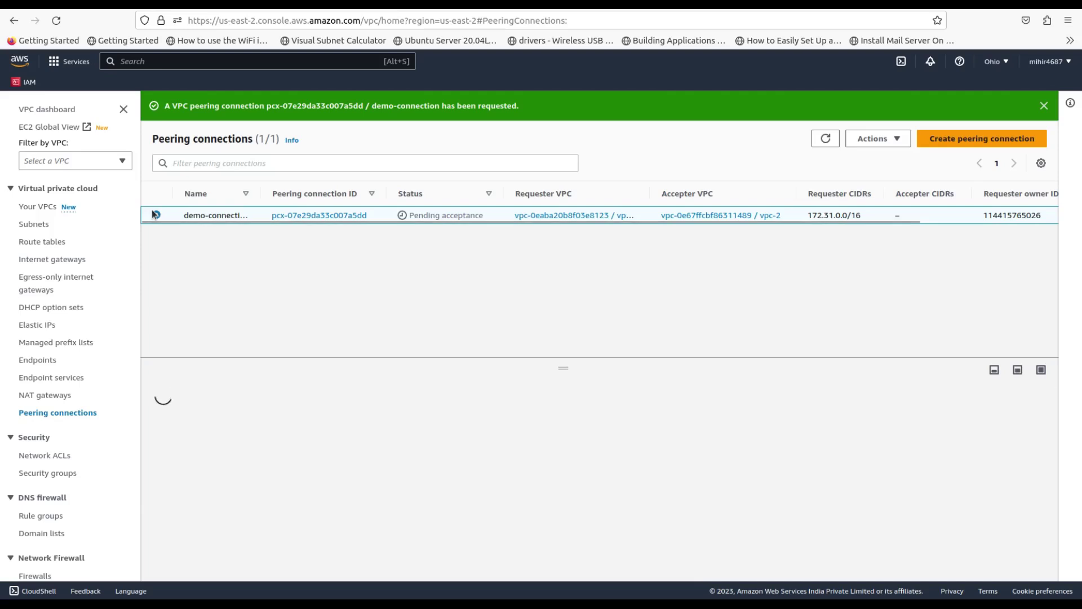
{"action": "left_click", "coordinate": [879, 139]}
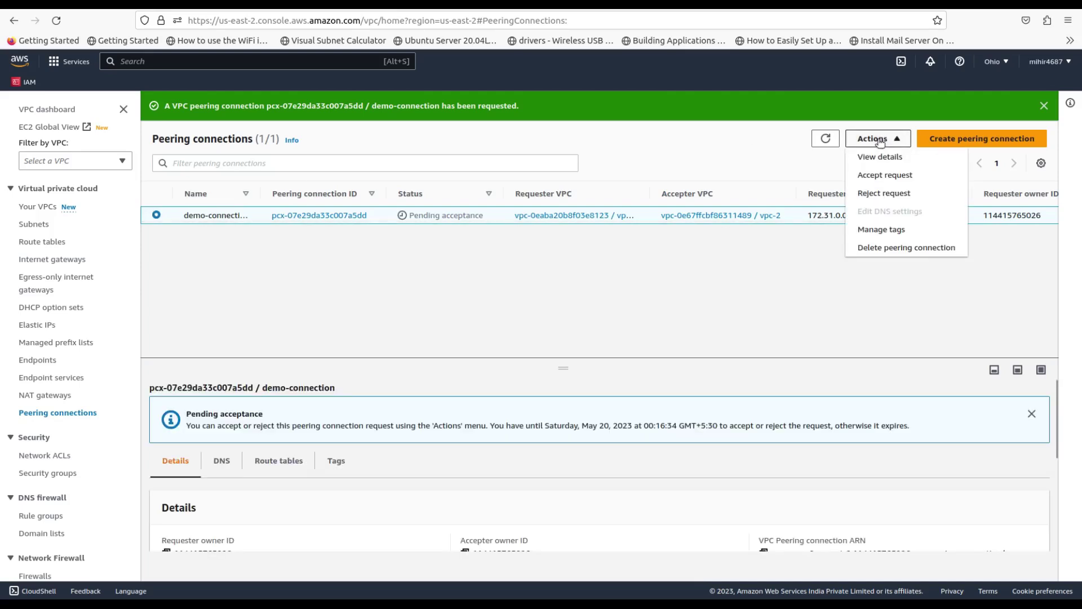
{"action": "left_click", "coordinate": [880, 175]}
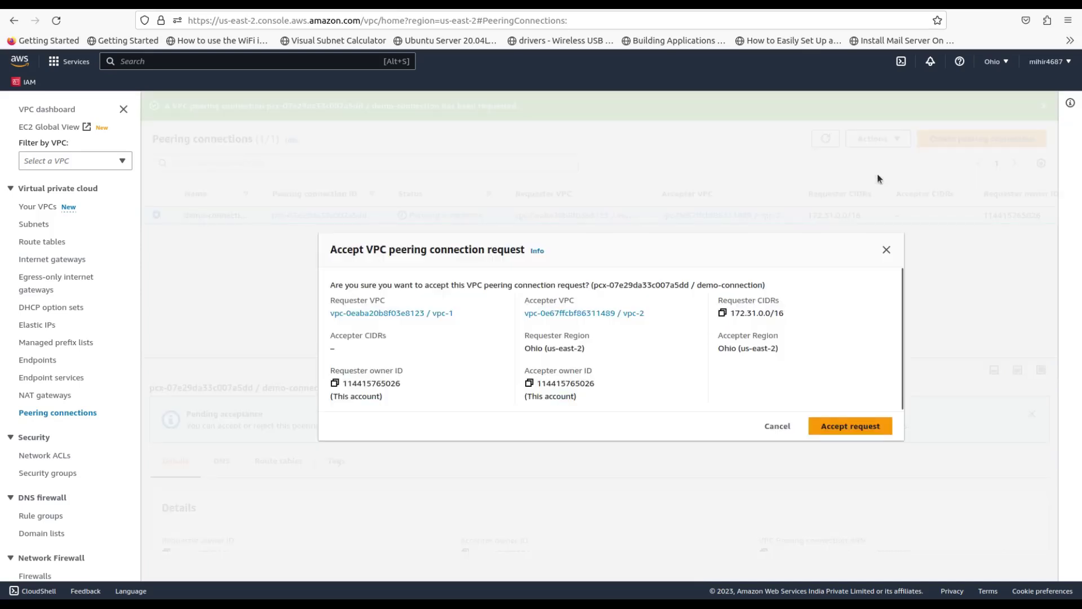
{"action": "left_click", "coordinate": [852, 427]}
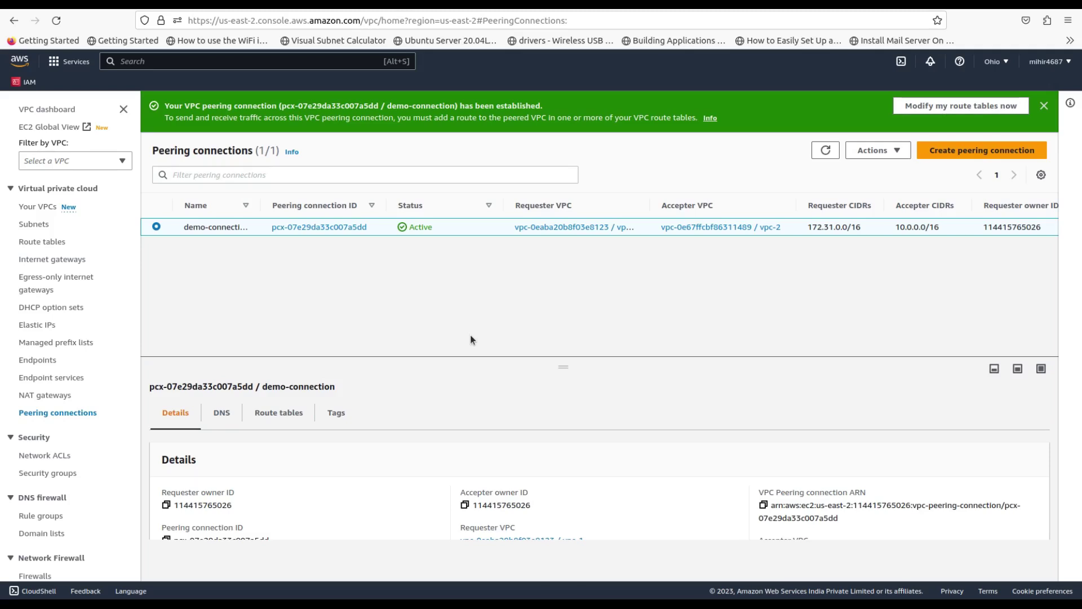
{"action": "double_click", "coordinate": [518, 106]}
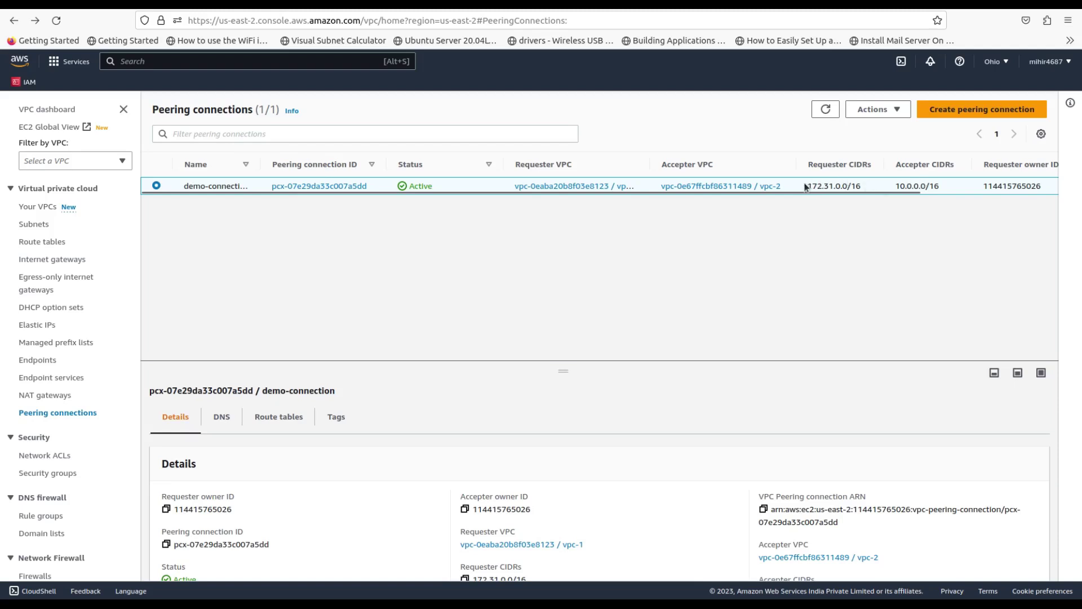
Copy the requester CIDR of demo-connection and add a route with destination 172.31.0.0/16 to the route table vpc2-rt.
{"action": "left_click_drag", "start_coordinate": [806, 186], "coordinate": [860, 188]}
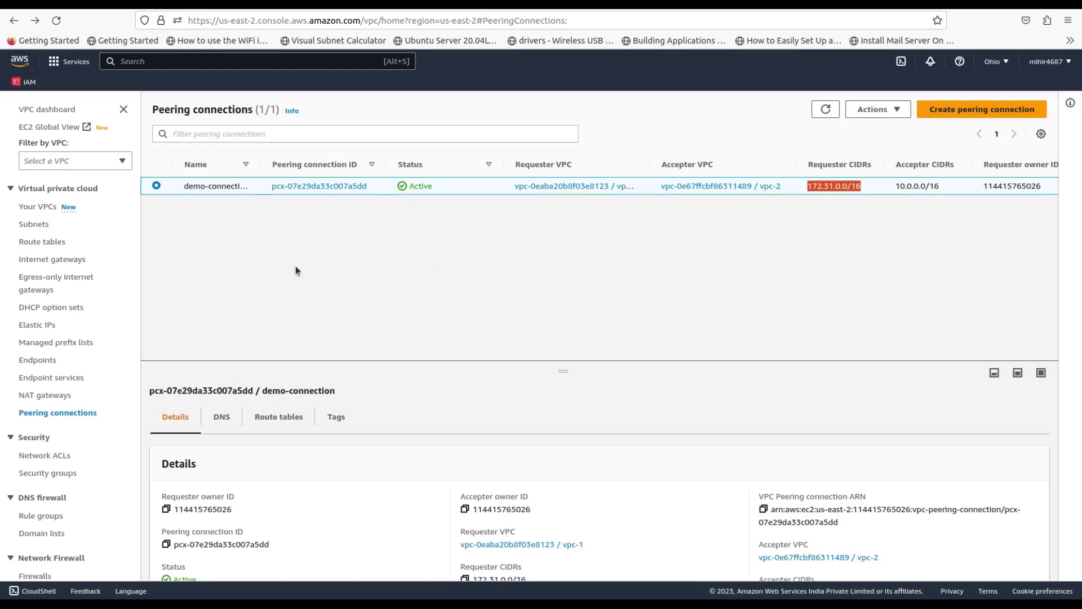
{"action": "left_click", "coordinate": [50, 242]}
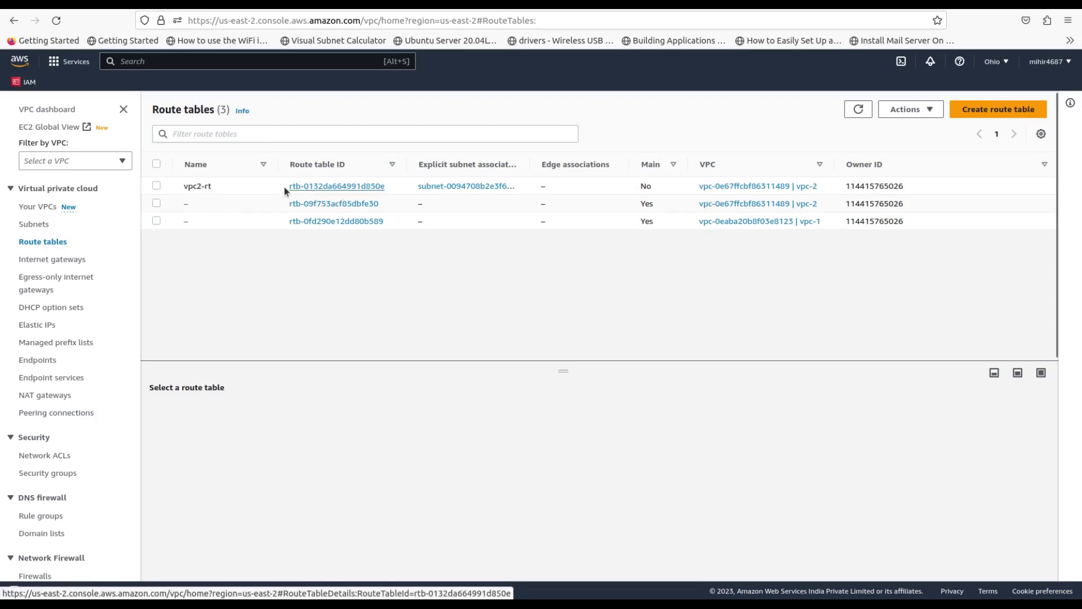
{"action": "left_click", "coordinate": [157, 186]}
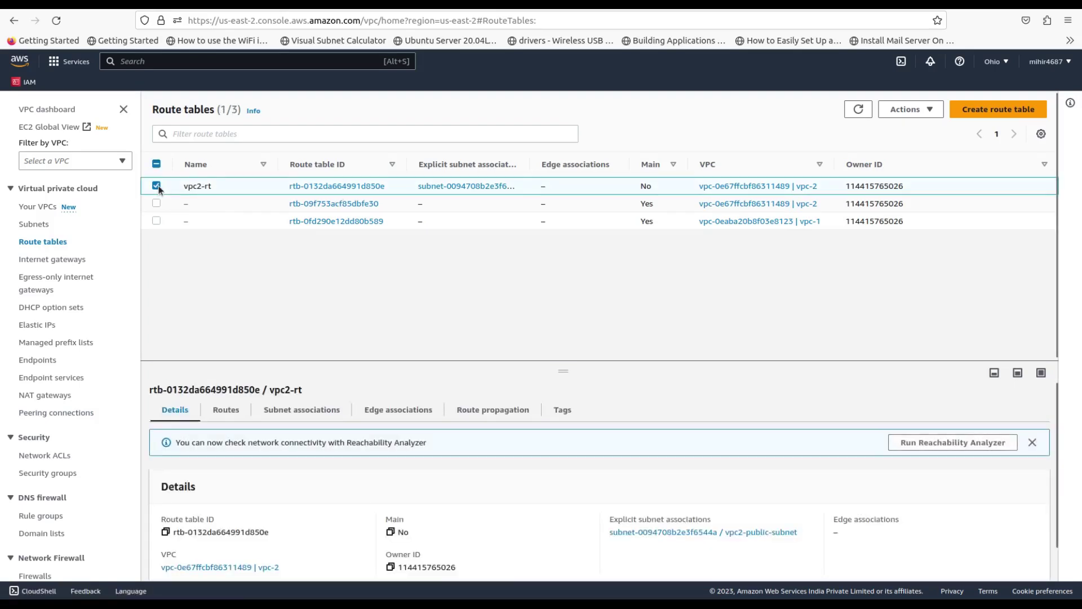
{"action": "left_click", "coordinate": [221, 410]}
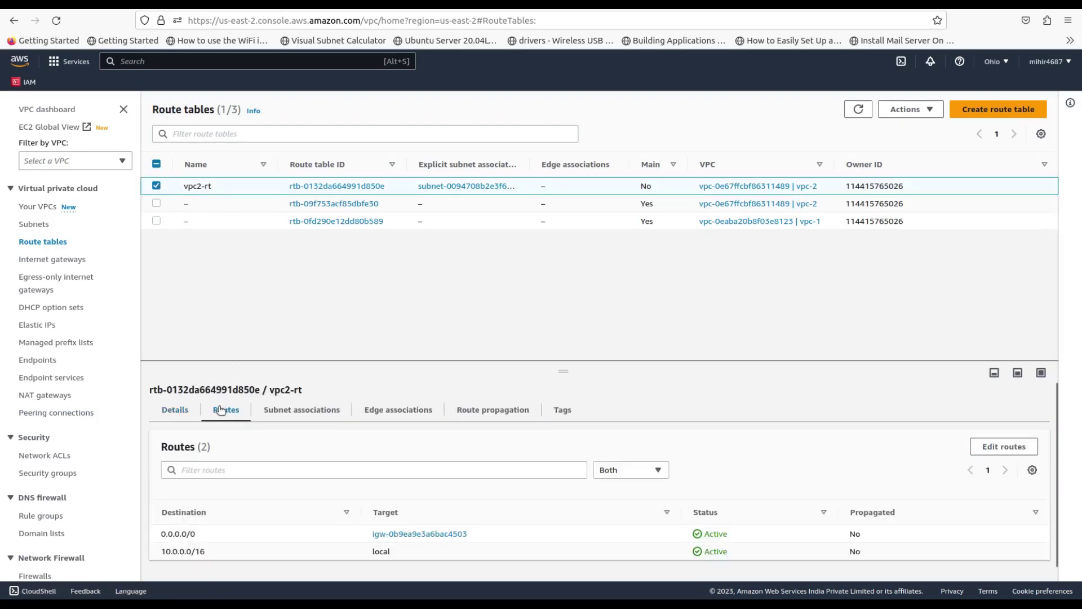
{"action": "left_click", "coordinate": [1015, 445]}
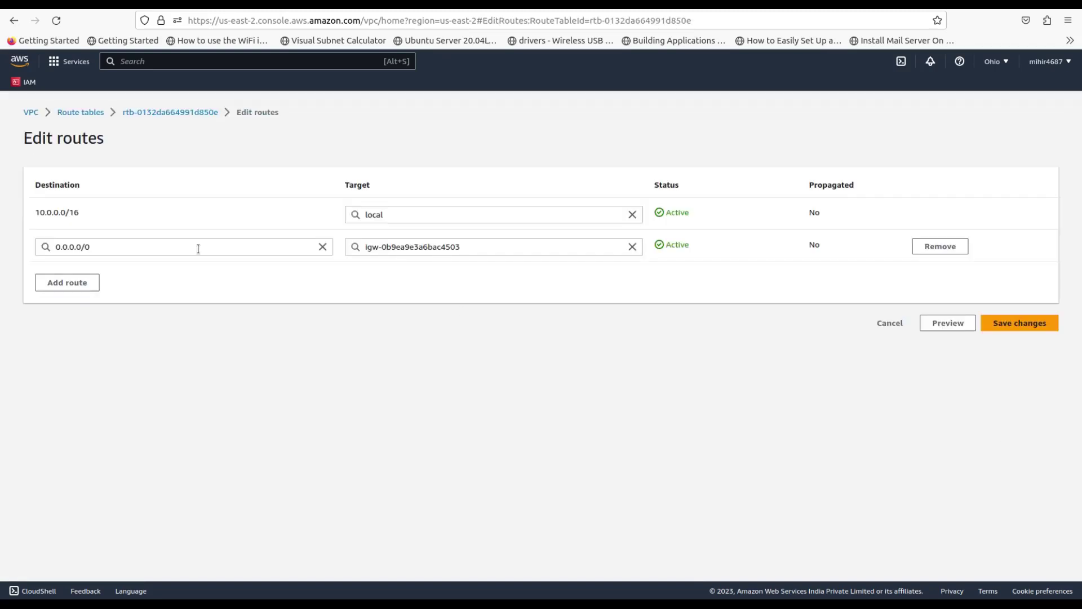
{"action": "left_click", "coordinate": [80, 288]}
{"action": "left_click", "coordinate": [123, 280]}
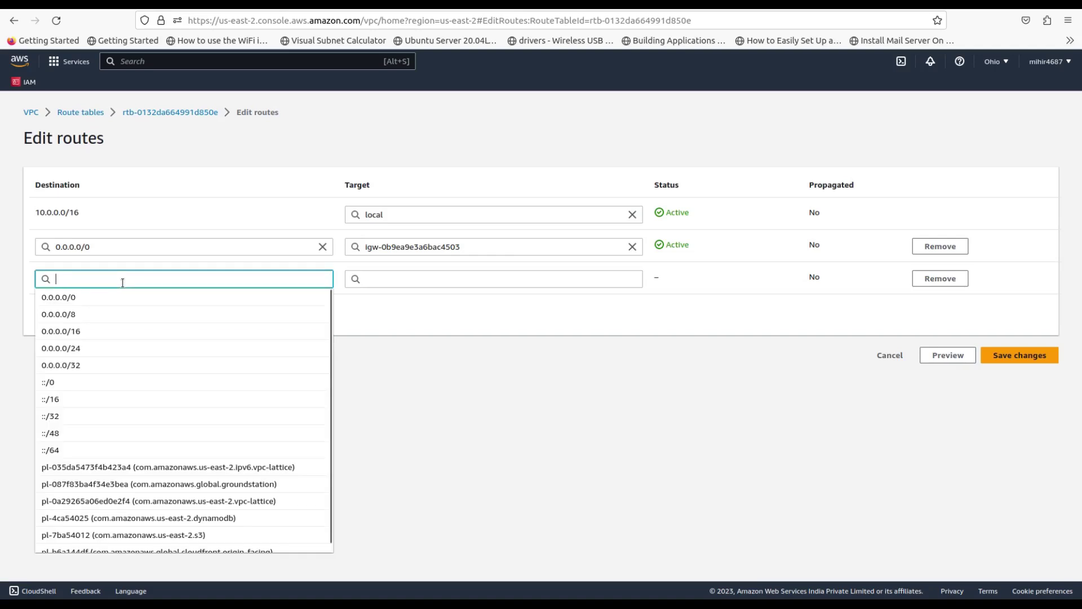
{"action": "type", "text": "172.31.0.0/16"}
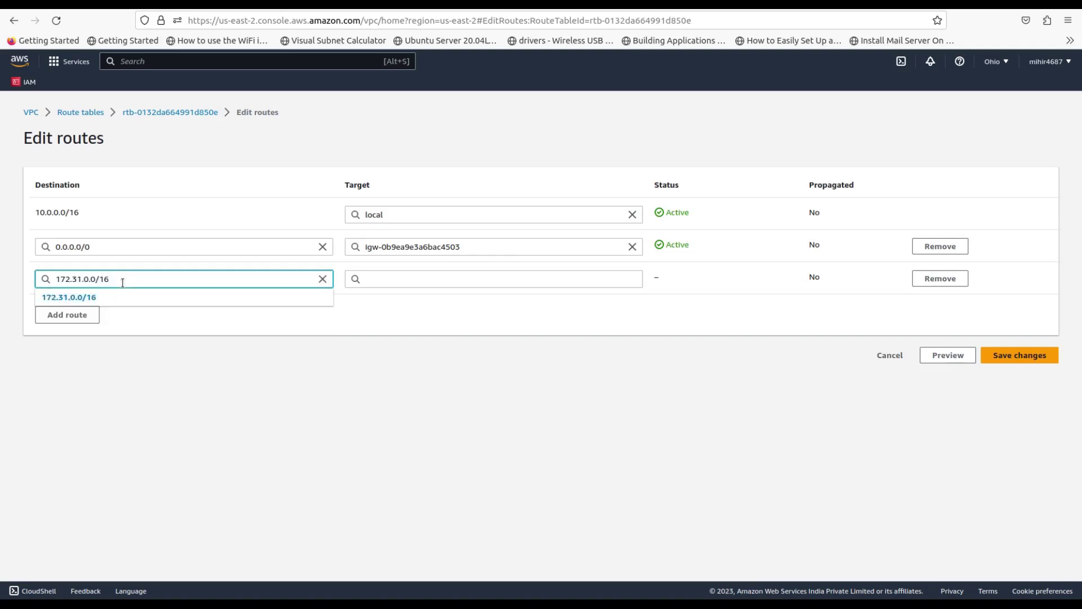
{"action": "left_click", "coordinate": [101, 290]}
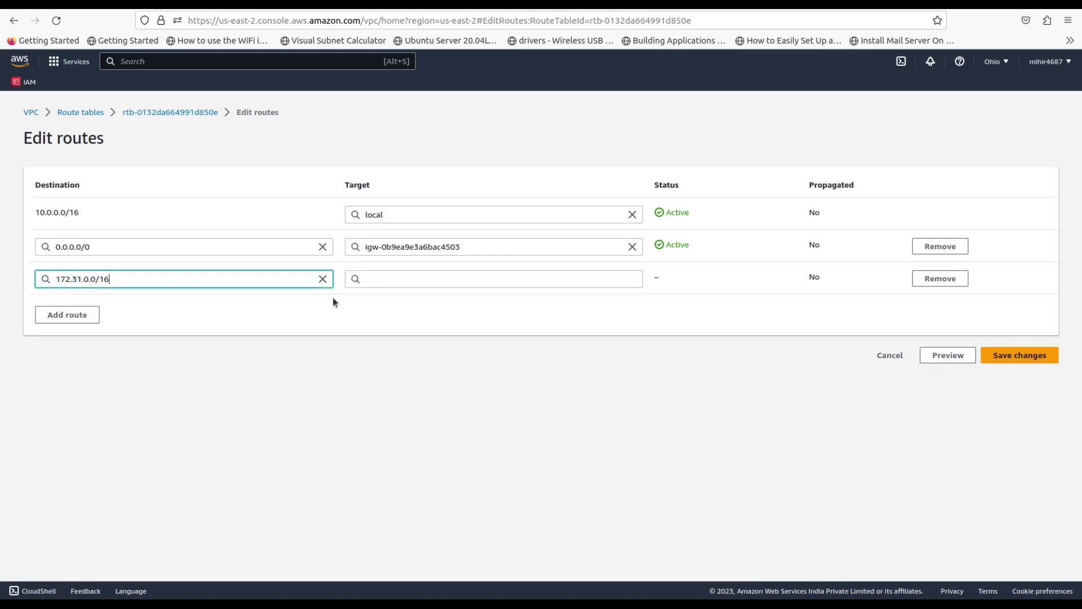
Target the new 172.31.0.0/16 route at the peering connection demo-connection and save the route changes.
{"action": "left_click", "coordinate": [400, 277]}
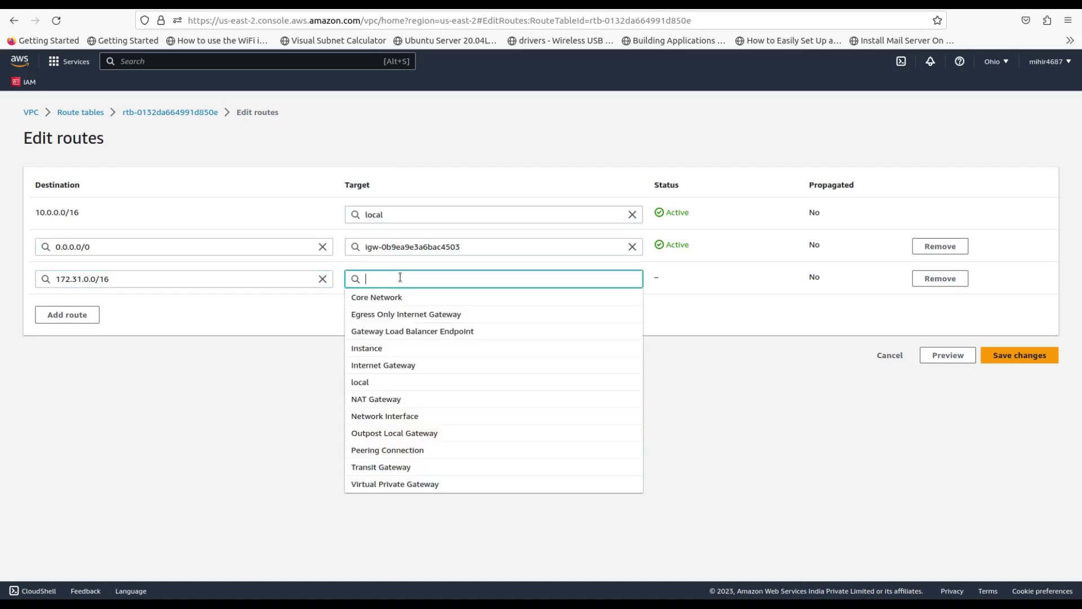
{"action": "type", "text": "peer"}
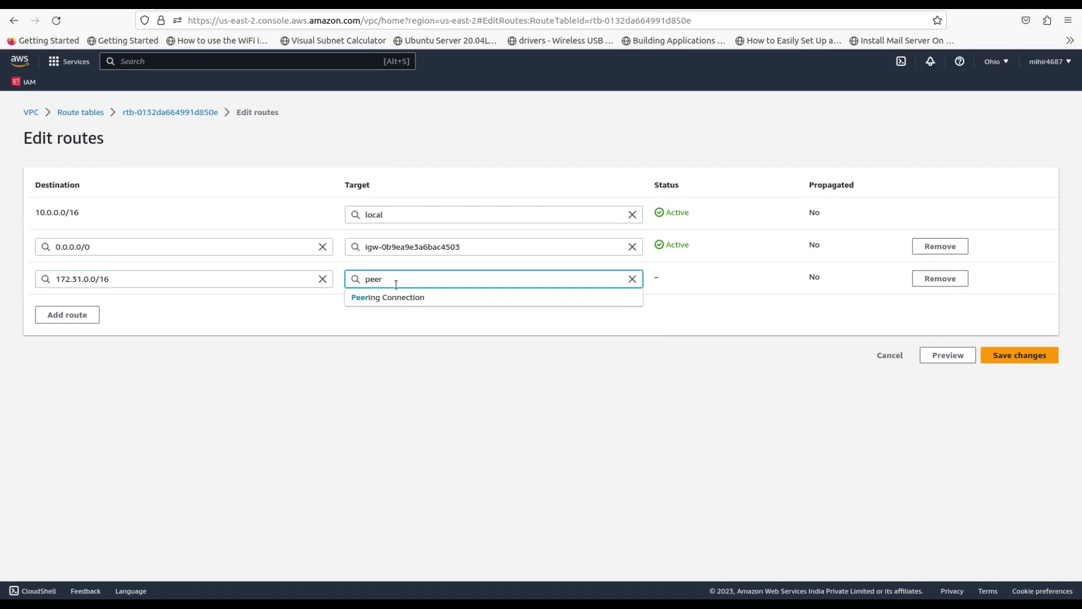
{"action": "left_click", "coordinate": [395, 293]}
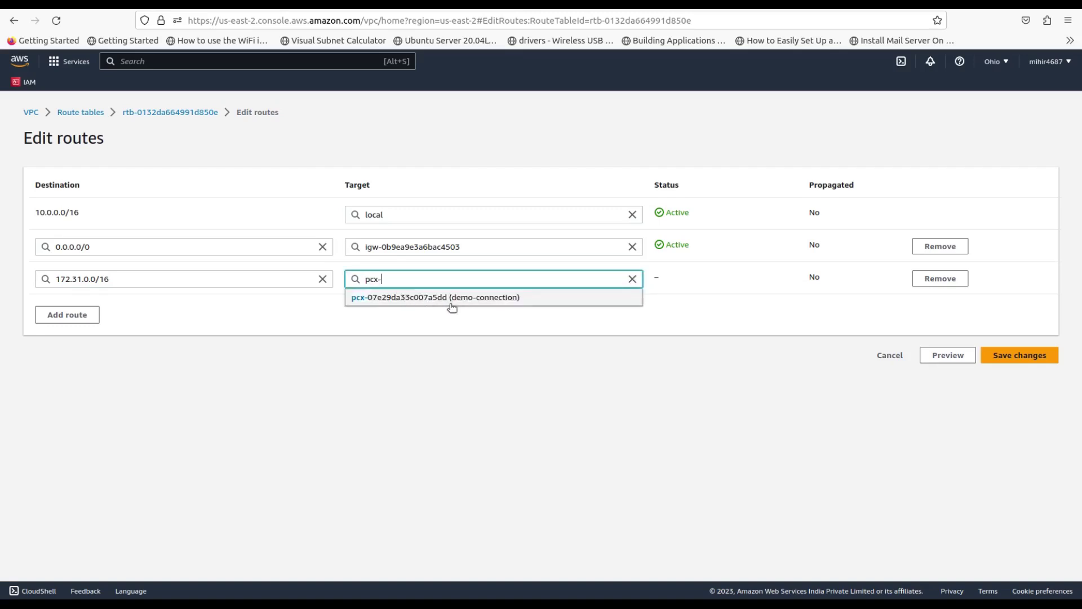
{"action": "left_click", "coordinate": [452, 298]}
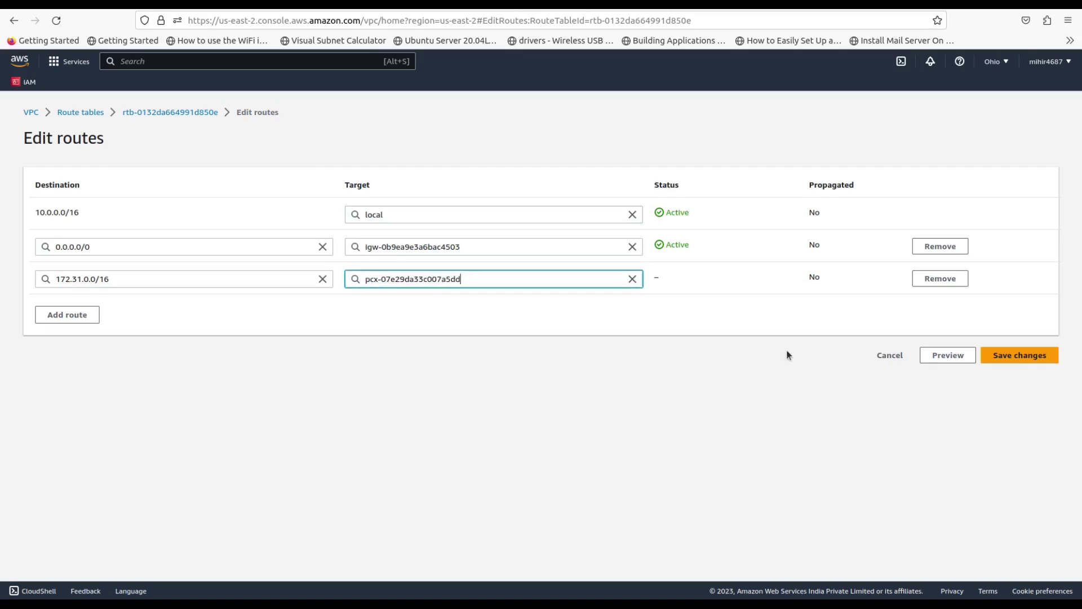
{"action": "left_click", "coordinate": [1006, 355]}
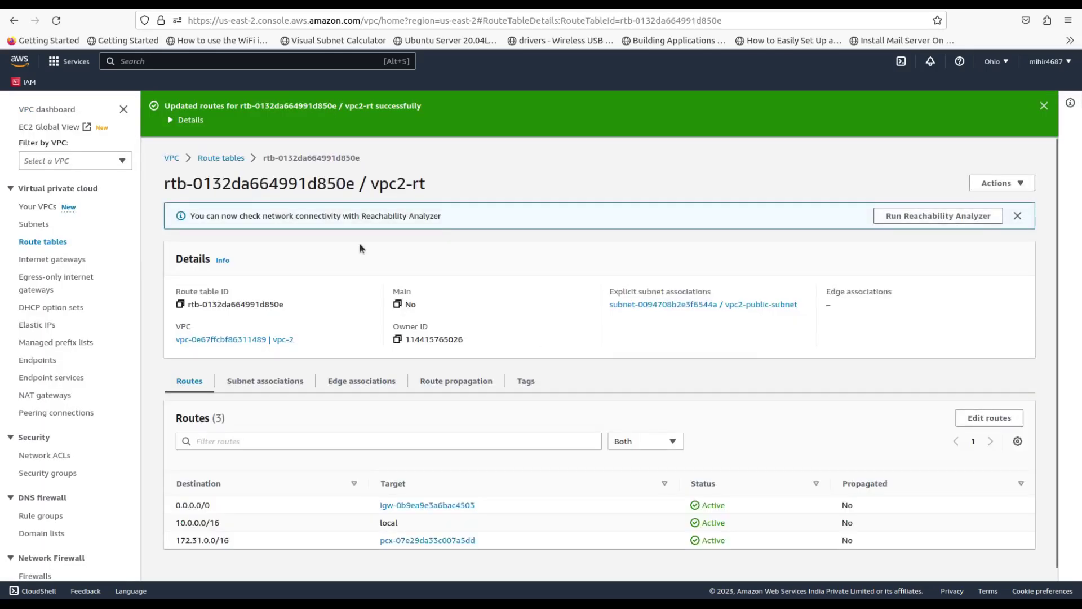
Return to the route table list and add a route with destination 10.0.0.0/16 to the main route table of vpc-1.
{"action": "left_click", "coordinate": [220, 157]}
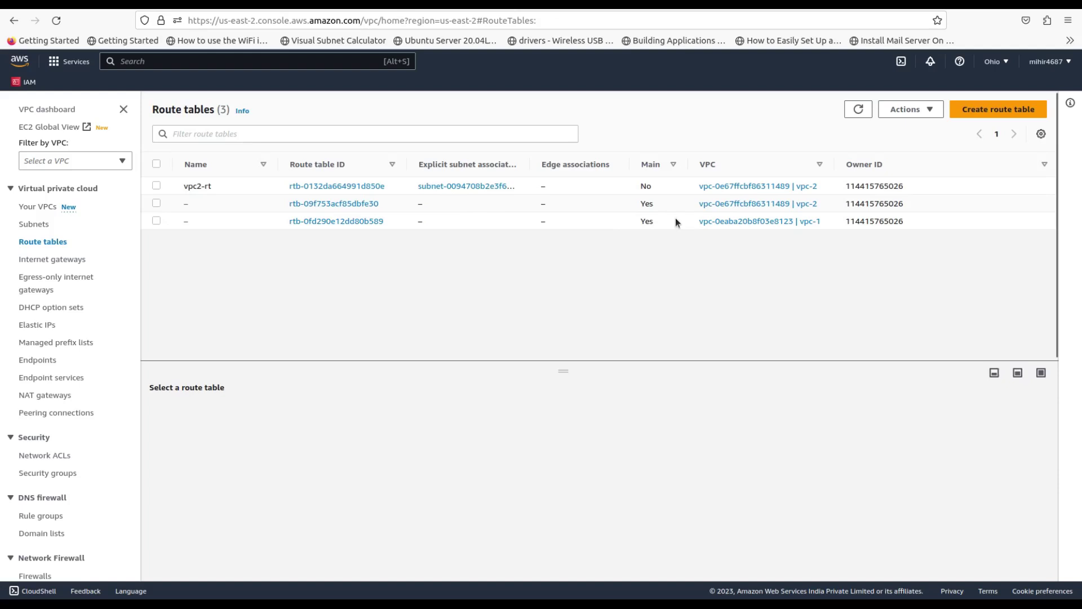
{"action": "left_click", "coordinate": [157, 221]}
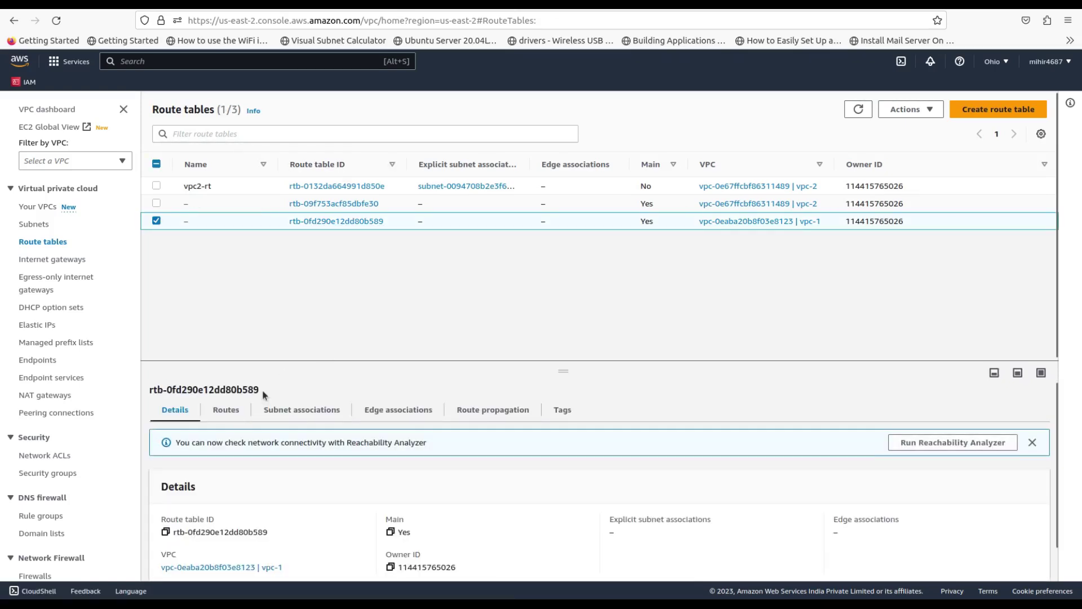
{"action": "left_click", "coordinate": [228, 409]}
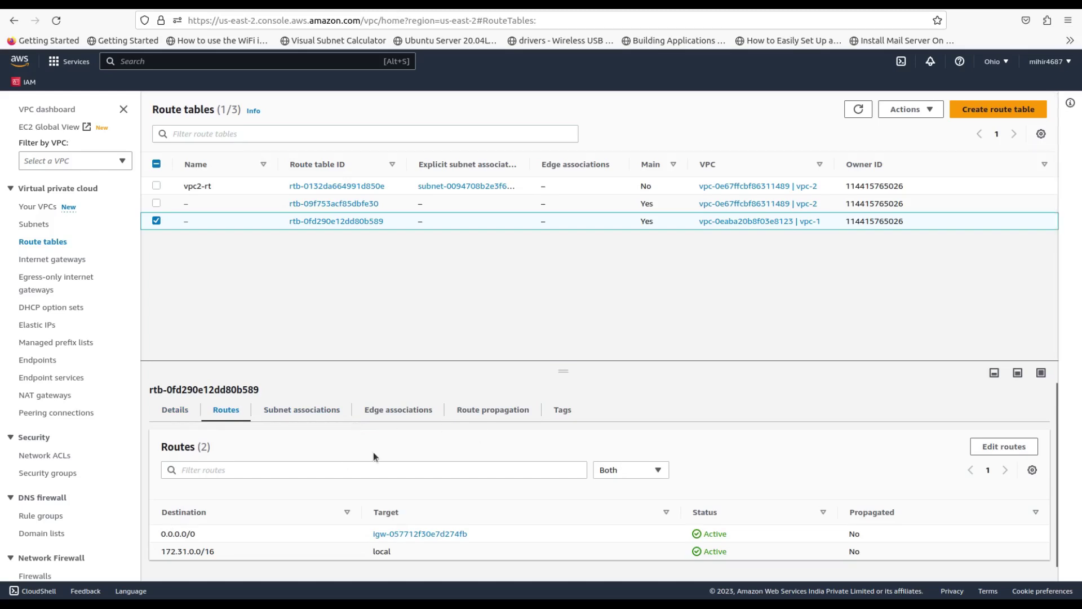
{"action": "left_click", "coordinate": [987, 446]}
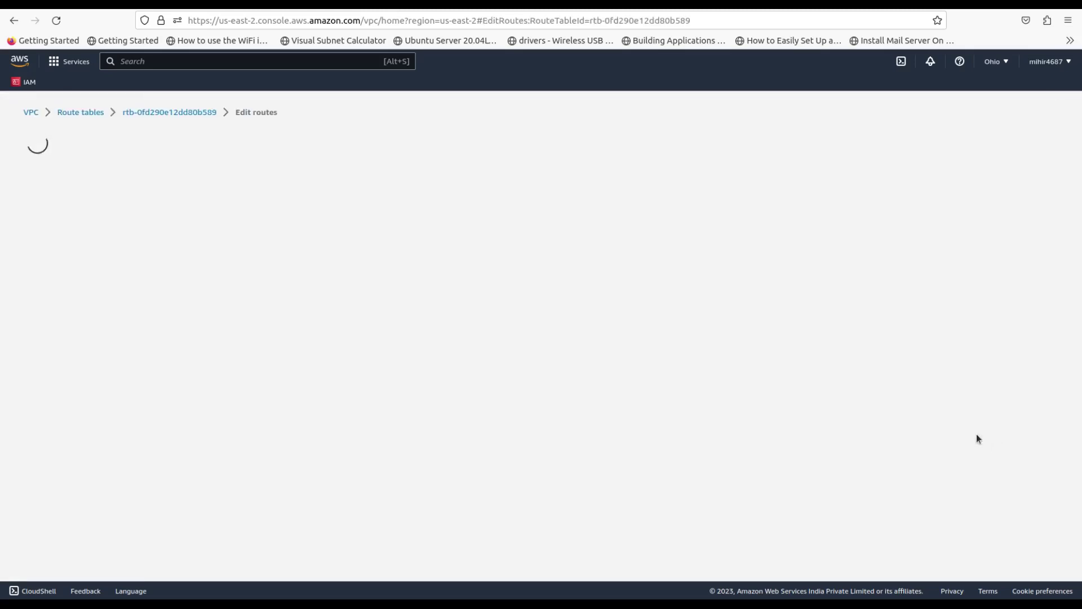
{"action": "left_click", "coordinate": [75, 282]}
{"action": "left_click", "coordinate": [107, 282]}
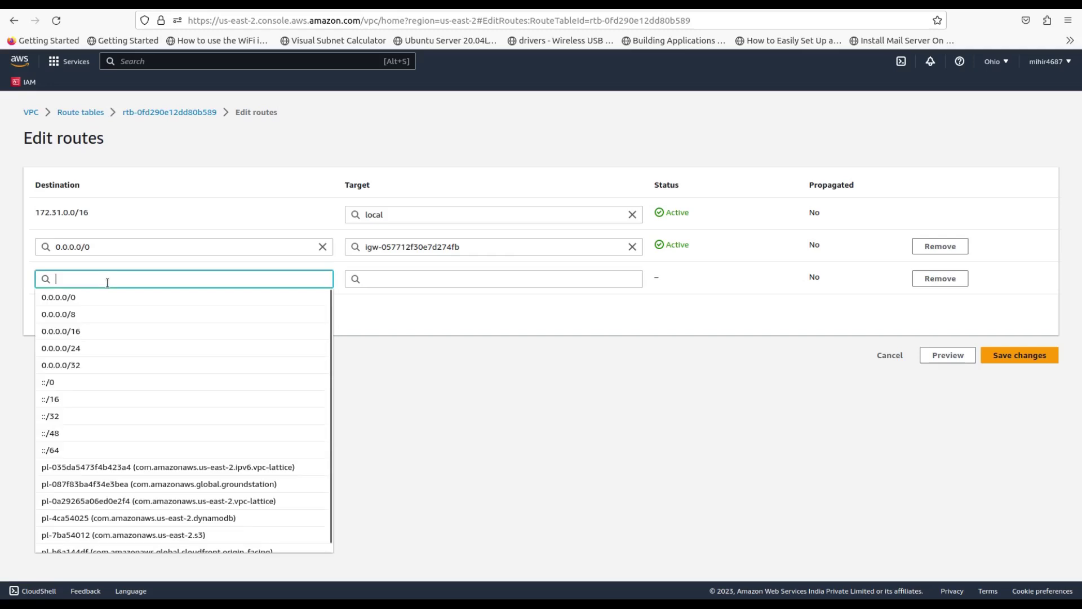
{"action": "type", "text": "10."}
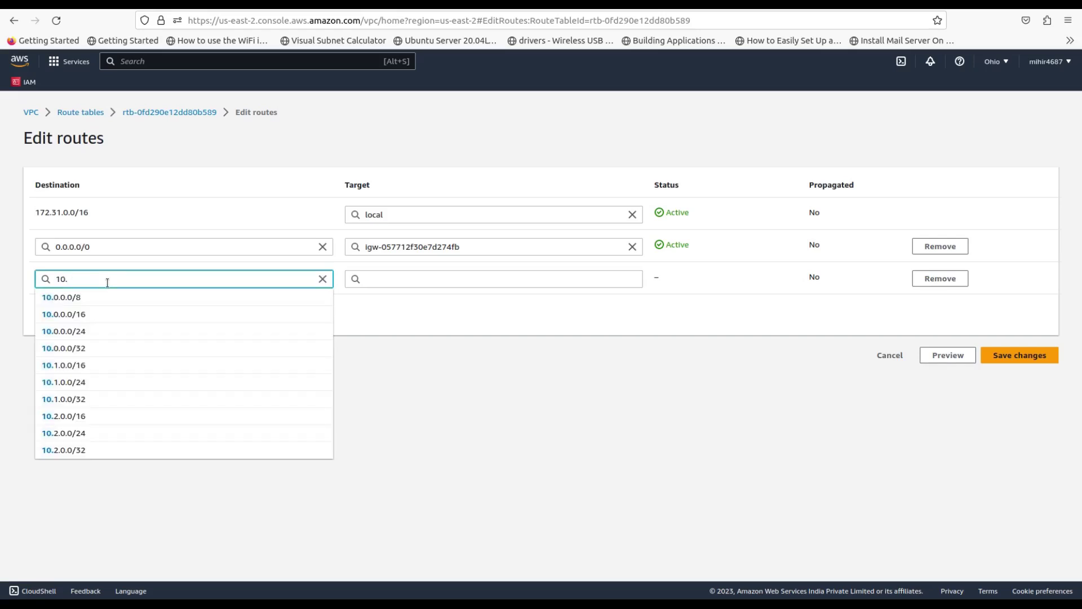
{"action": "left_click", "coordinate": [86, 316]}
Target the new 10.0.0.0/16 route at the peering connection demo-connection and save the route changes.
{"action": "left_click", "coordinate": [400, 276]}
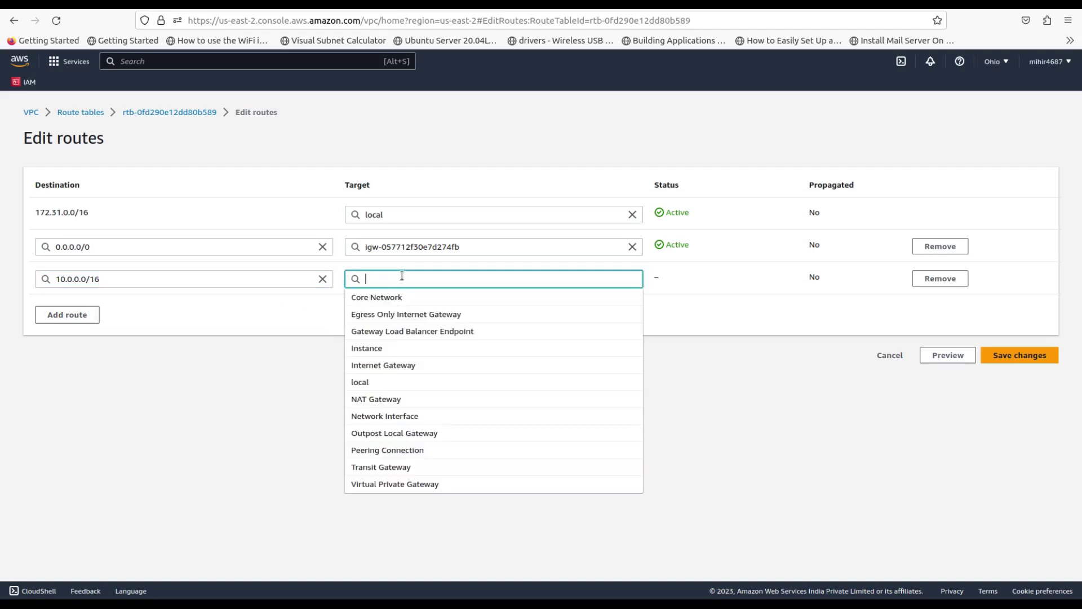
{"action": "type", "text": "pee"}
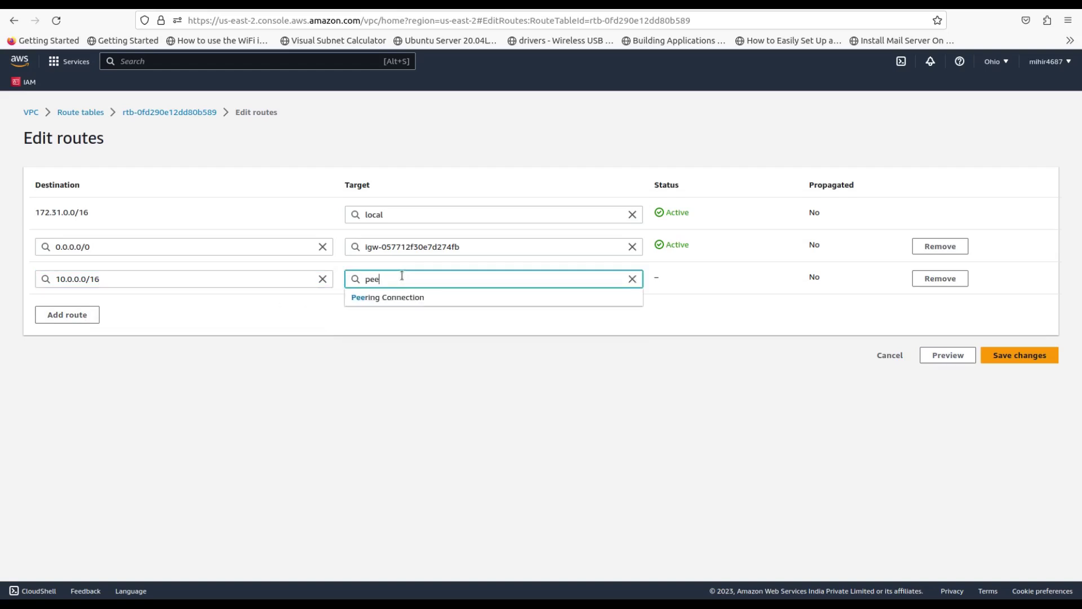
{"action": "left_click", "coordinate": [400, 297]}
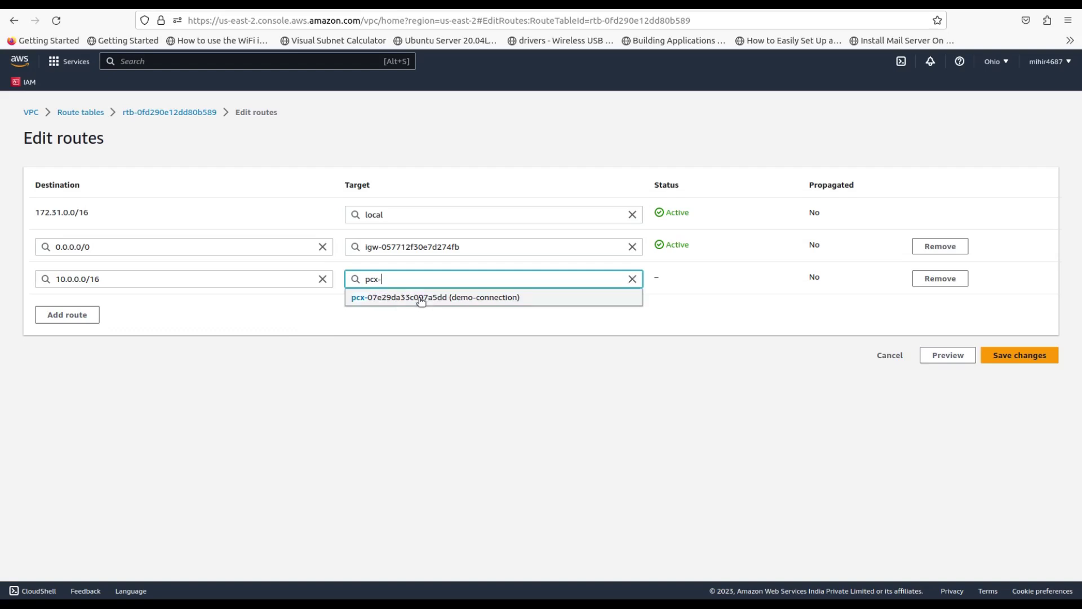
{"action": "left_click", "coordinate": [423, 298]}
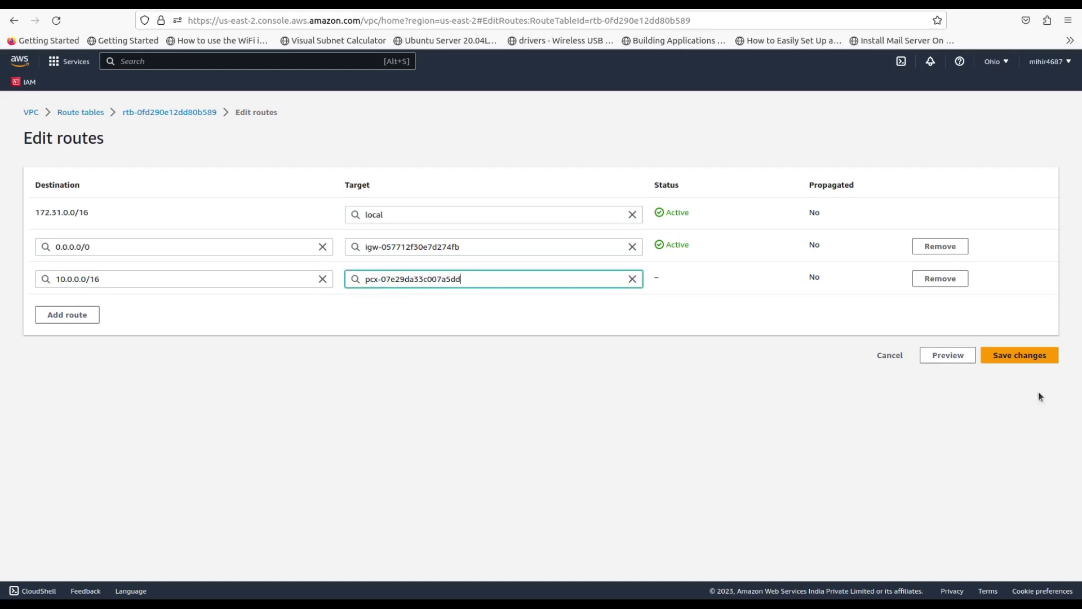
{"action": "left_click", "coordinate": [1033, 362]}
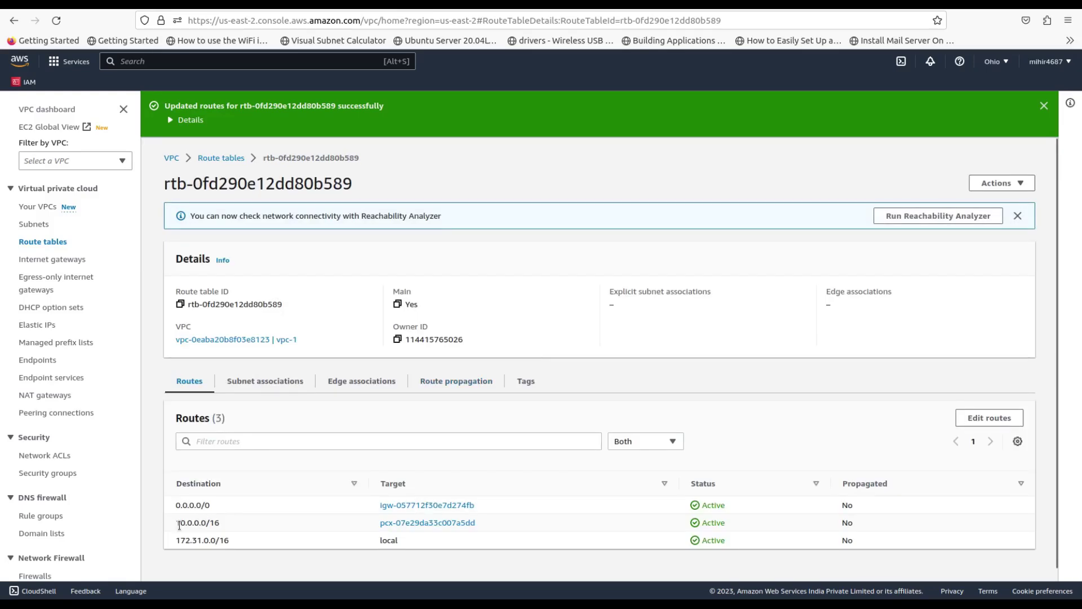
Start launching an EC2 instance named vpc-1-instance with the Ubuntu 20.04 LTS image and the t2.micro type.
{"action": "left_click", "coordinate": [51, 206]}
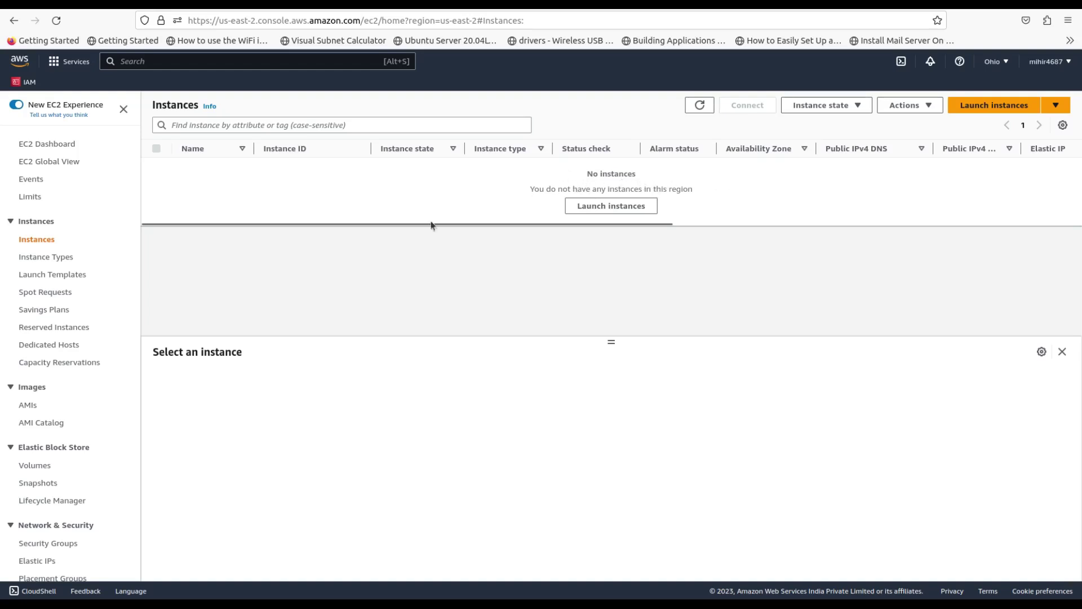
{"action": "left_click", "coordinate": [994, 105]}
{"action": "left_click", "coordinate": [176, 275]}
{"action": "type", "text": "vpc-1-instance"}
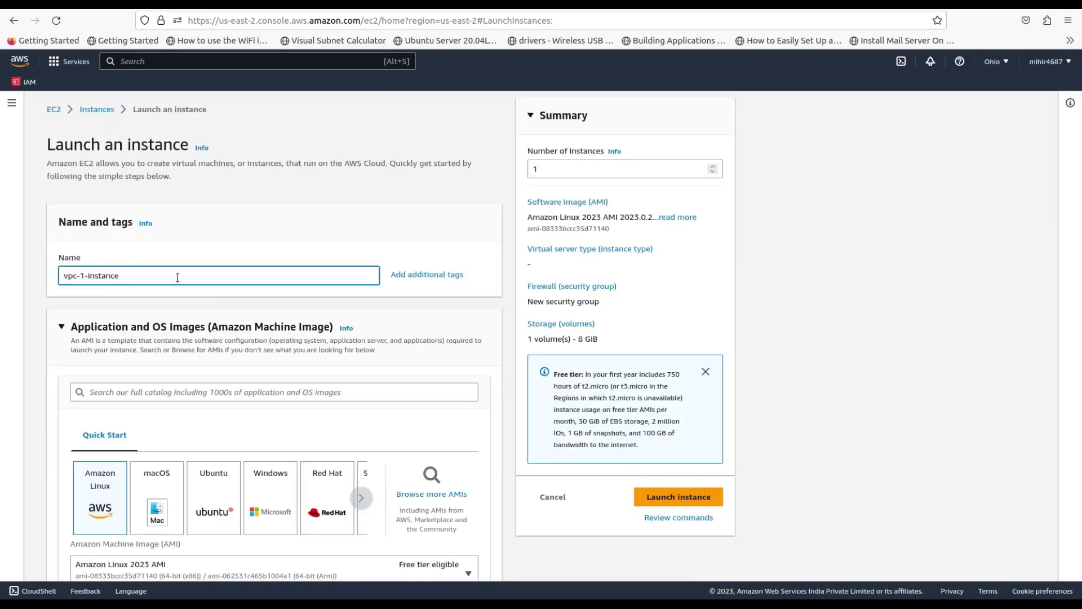
{"action": "scroll", "coordinate": [304, 457], "scroll_direction": "down", "scroll_amount": 3}
{"action": "scroll", "coordinate": [305, 458], "scroll_direction": "down", "scroll_amount": 7}
Create a login key pair named demo for vpc-1-instance.
{"action": "left_click", "coordinate": [214, 438]}
{"action": "left_click", "coordinate": [435, 437]}
{"action": "type", "text": "demo"}
{"action": "left_click", "coordinate": [673, 506]}
Review the editable network settings, keeping only the SSH rule open to anywhere, and launch vpc-1-instance.
{"action": "left_click", "coordinate": [463, 353]}
{"action": "scroll", "coordinate": [270, 338], "scroll_direction": "down", "scroll_amount": 5}
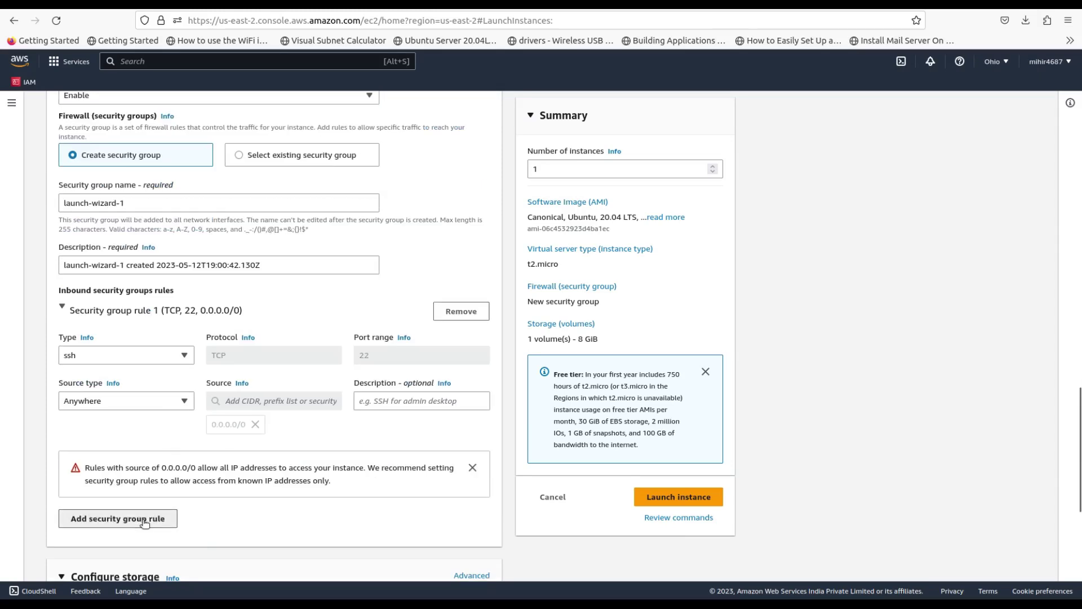
{"action": "left_click", "coordinate": [118, 519]}
{"action": "left_click", "coordinate": [461, 265]}
{"action": "scroll", "coordinate": [213, 309], "scroll_direction": "up", "scroll_amount": 4}
{"action": "scroll", "coordinate": [182, 503], "scroll_direction": "down", "scroll_amount": 4}
{"action": "scroll", "coordinate": [181, 502], "scroll_direction": "down", "scroll_amount": 15}
{"action": "scroll", "coordinate": [181, 502], "scroll_direction": "up", "scroll_amount": 15}
{"action": "left_click", "coordinate": [679, 497]}
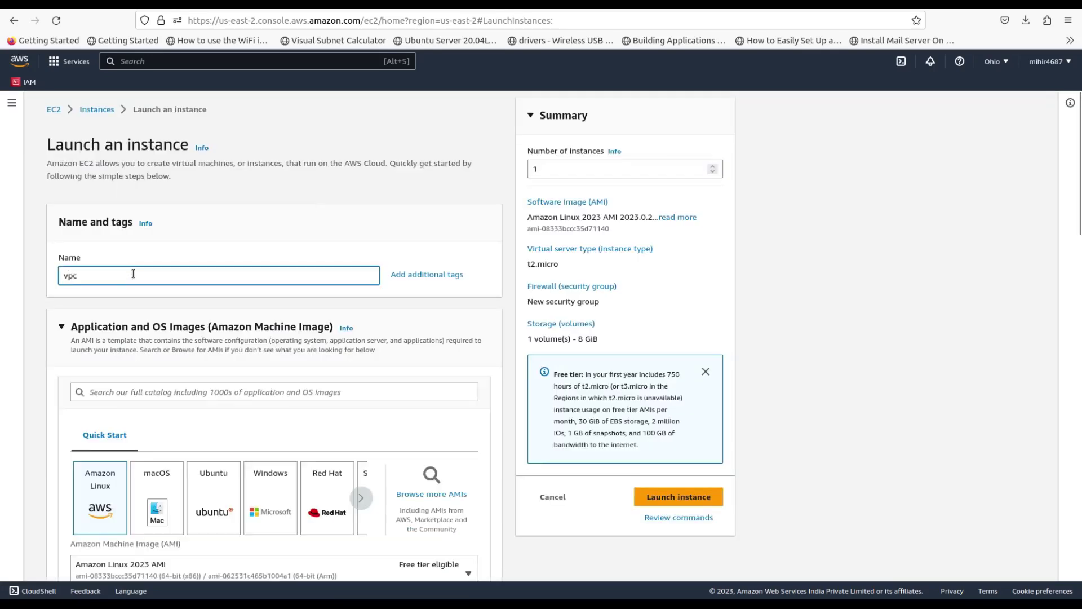
Name the second new instance vpc-2-instance and choose the Ubuntu 20.04 LTS image.
{"action": "type", "text": "-2-instance"}
{"action": "scroll", "coordinate": [224, 454], "scroll_direction": "down", "scroll_amount": 1}
{"action": "left_click", "coordinate": [225, 454]}
{"action": "left_click", "coordinate": [225, 503]}
{"action": "left_click", "coordinate": [229, 212]}
{"action": "scroll", "coordinate": [45, 349], "scroll_direction": "down", "scroll_amount": 10}
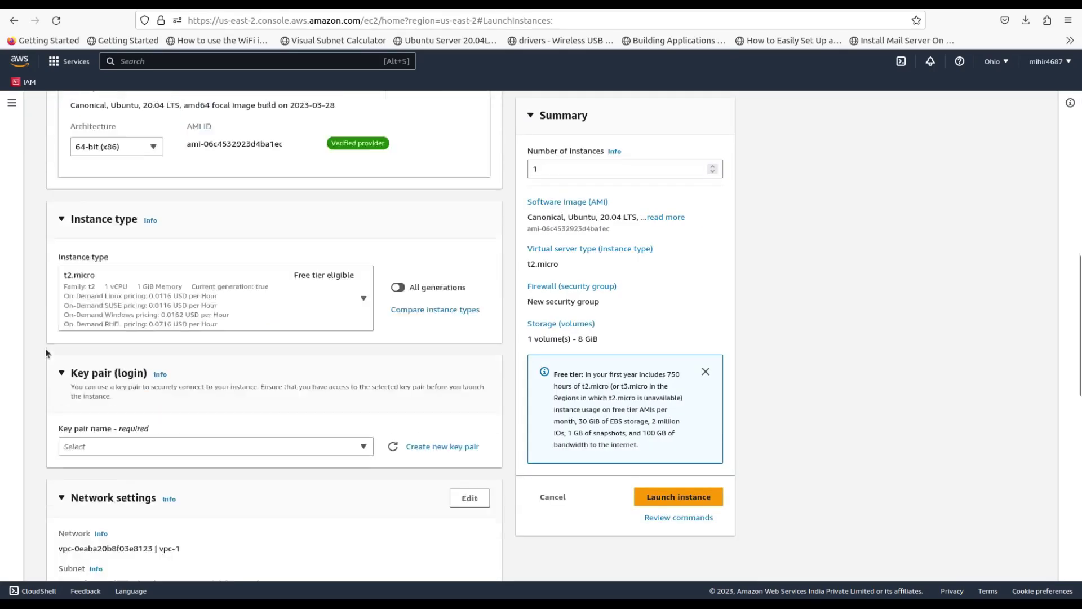
Place vpc-2-instance in the network vpc-2 by editing its network settings.
{"action": "left_click", "coordinate": [469, 289]}
{"action": "left_click", "coordinate": [146, 379]}
{"action": "left_click", "coordinate": [169, 394]}
{"action": "scroll", "coordinate": [225, 394], "scroll_direction": "down", "scroll_amount": 5}
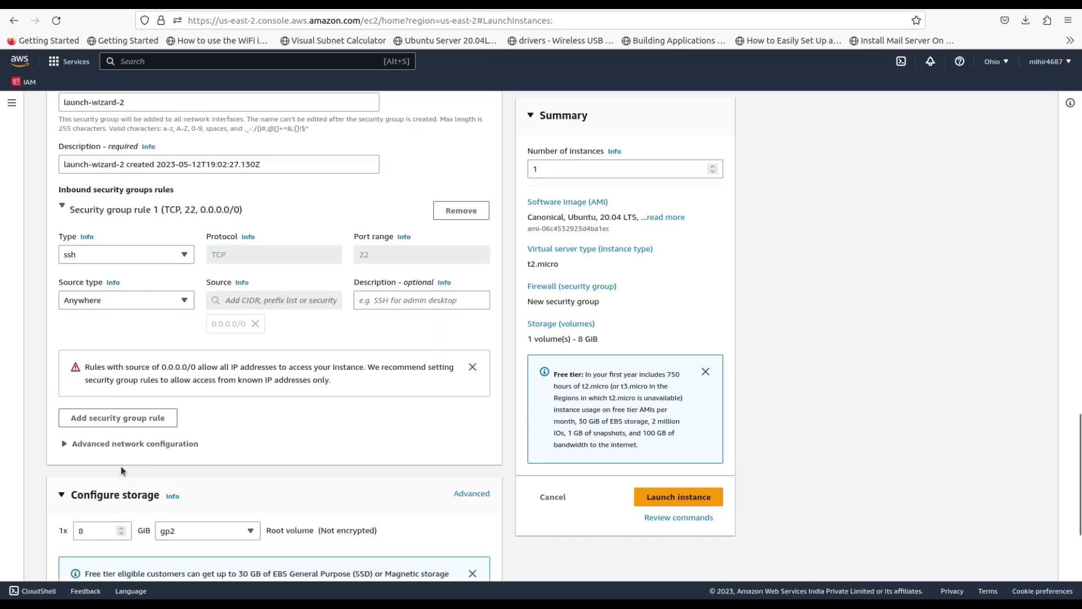
{"action": "left_click", "coordinate": [117, 415]}
{"action": "left_click", "coordinate": [143, 400]}
{"action": "left_click", "coordinate": [126, 370]}
{"action": "left_click", "coordinate": [169, 439]}
{"action": "left_click", "coordinate": [276, 439]}
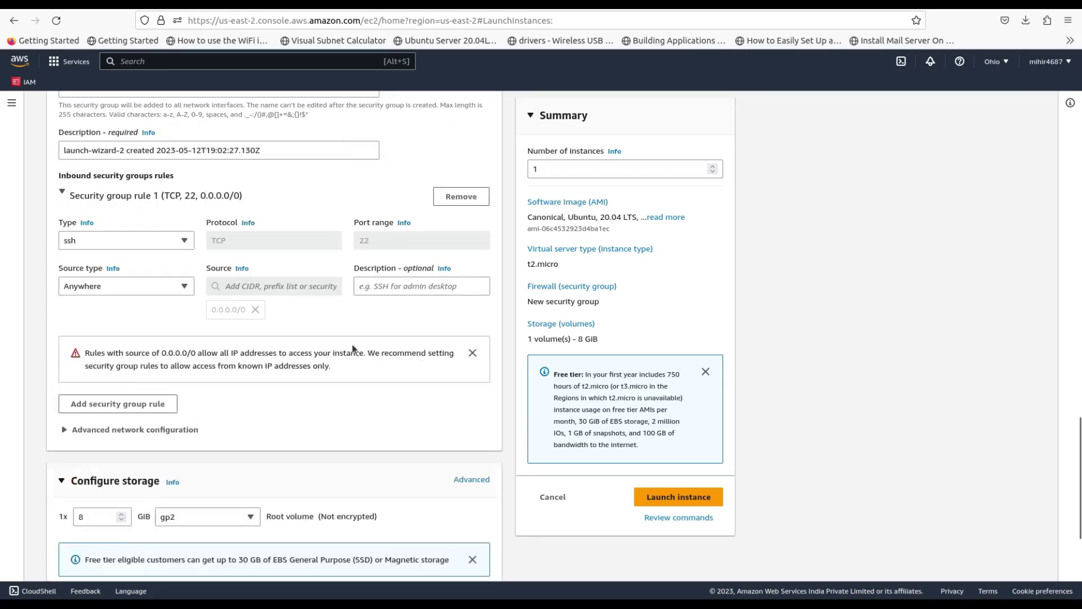
Launch vpc-2-instance and return to the instances list, refreshing it.
{"action": "scroll", "coordinate": [350, 350], "scroll_direction": "up", "scroll_amount": 5}
{"action": "left_click", "coordinate": [654, 498]}
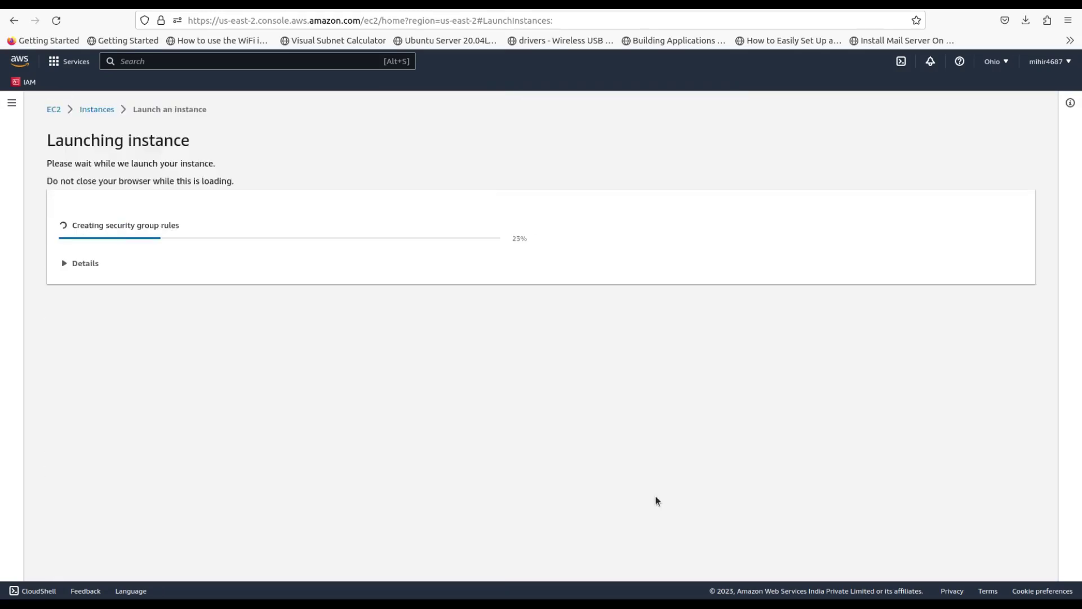
{"action": "left_click", "coordinate": [96, 108]}
{"action": "left_click", "coordinate": [699, 104]}
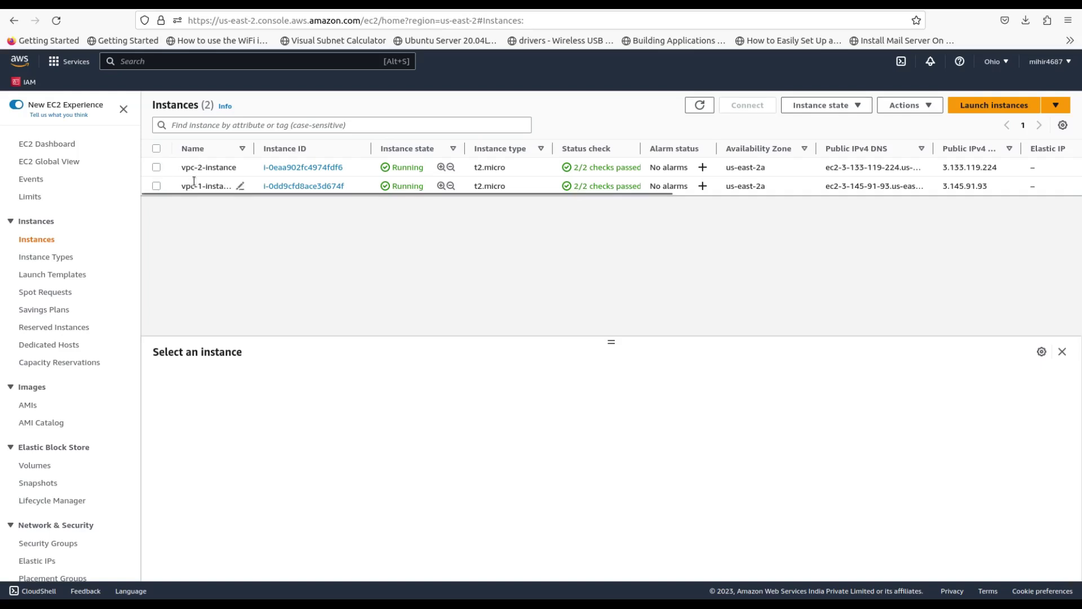
Copy the security group ID of vpc-1-instance from its security details.
{"action": "left_click", "coordinate": [157, 186]}
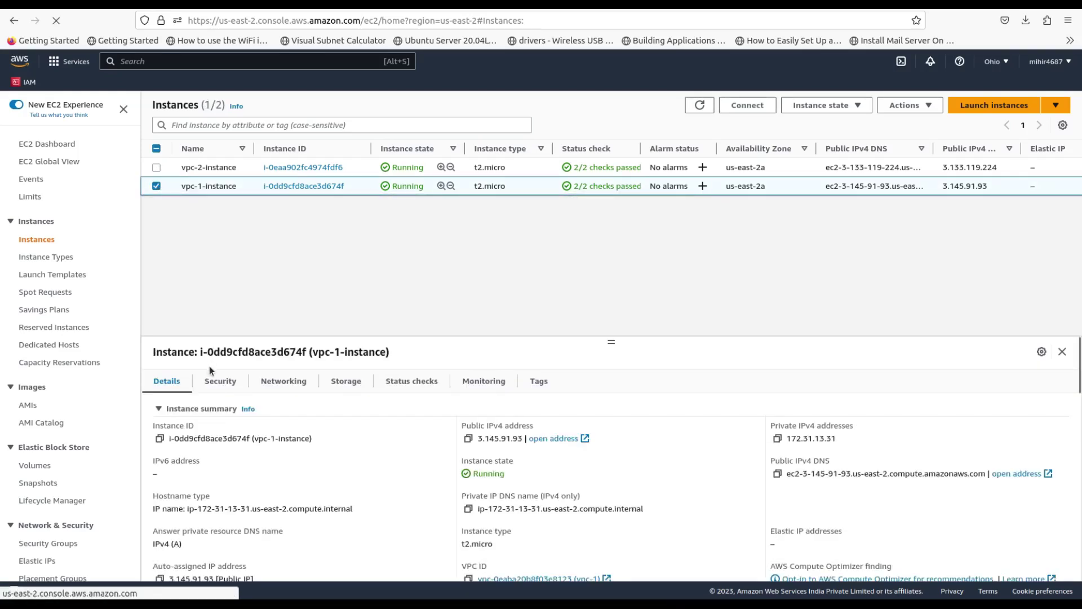
{"action": "left_click", "coordinate": [219, 379]}
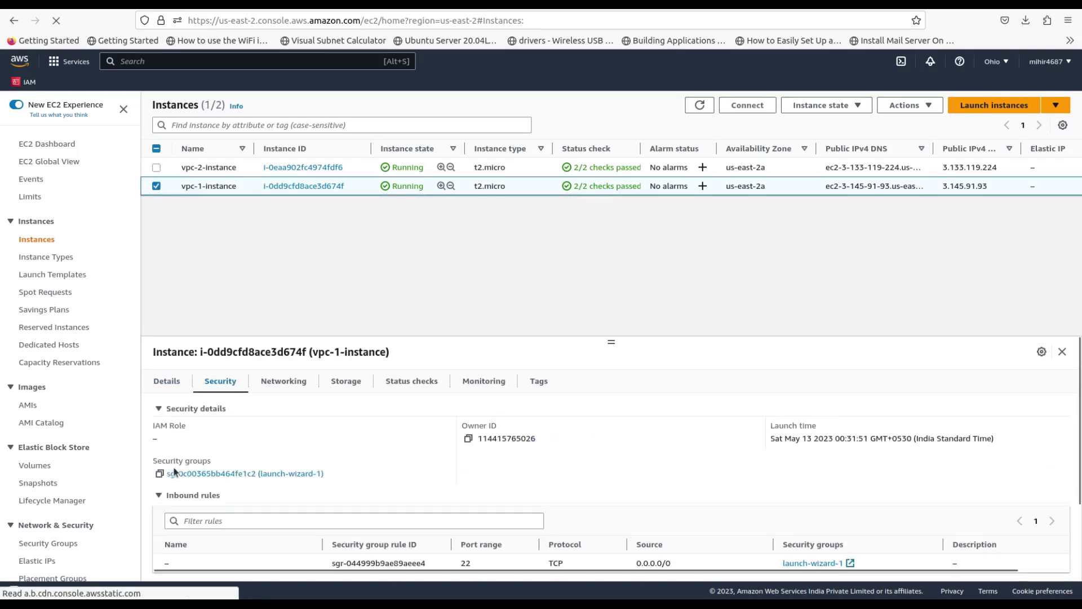
{"action": "left_click", "coordinate": [160, 474]}
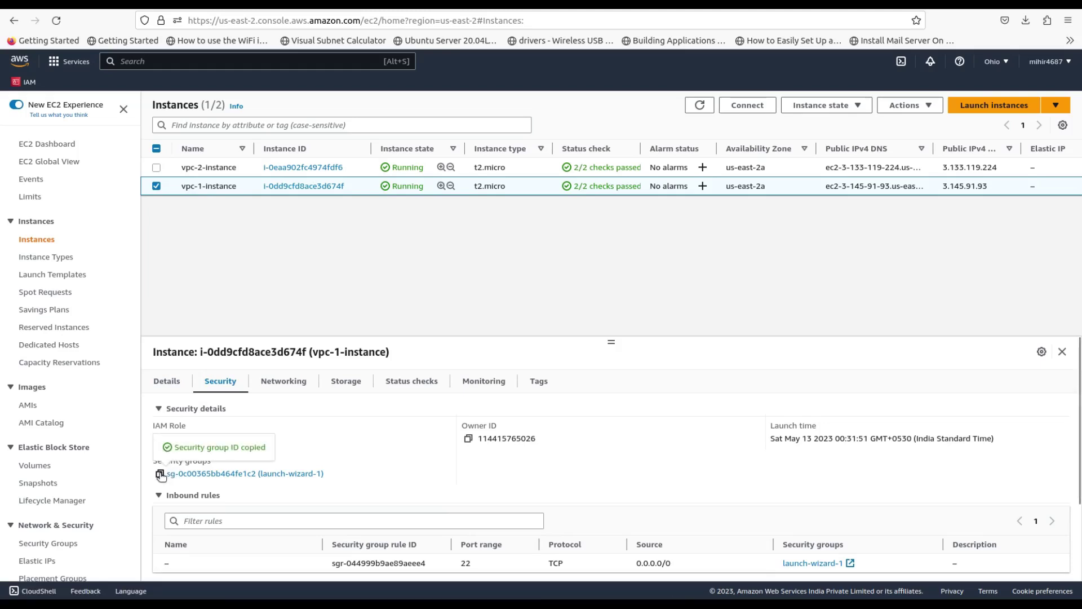
Open vpc-2-instance's security group launch-wizard-2 in a new browser tab and start editing its inbound rules.
{"action": "left_click", "coordinate": [158, 186]}
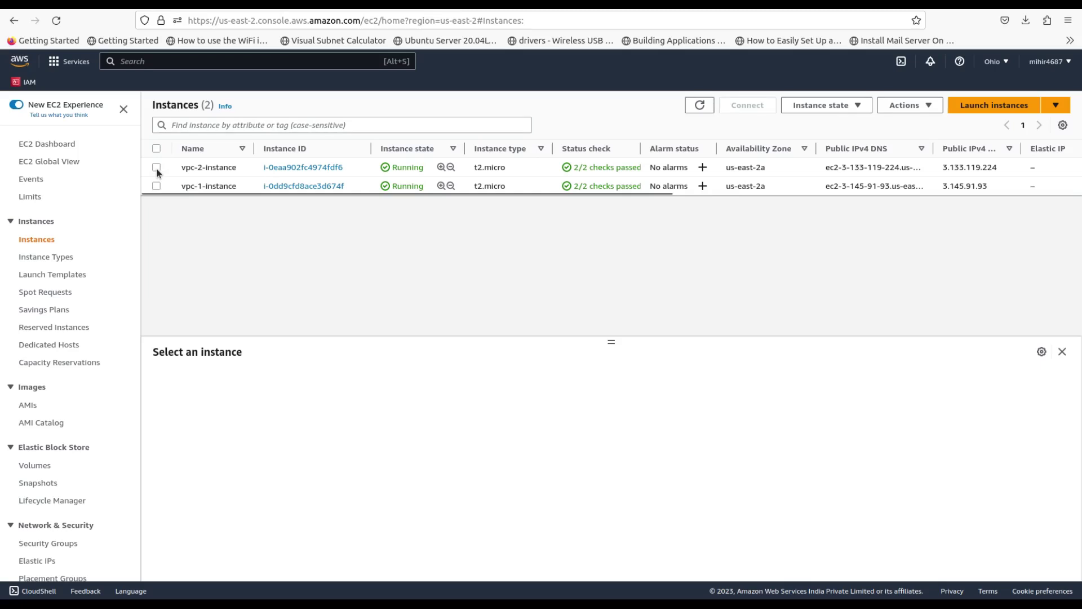
{"action": "left_click", "coordinate": [157, 168]}
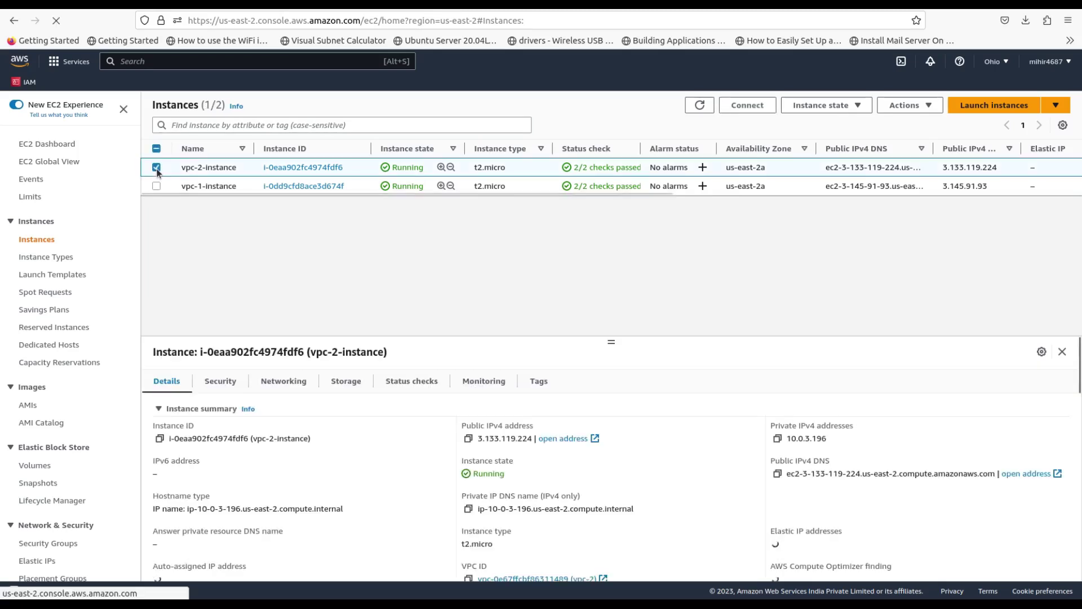
{"action": "left_click", "coordinate": [211, 379]}
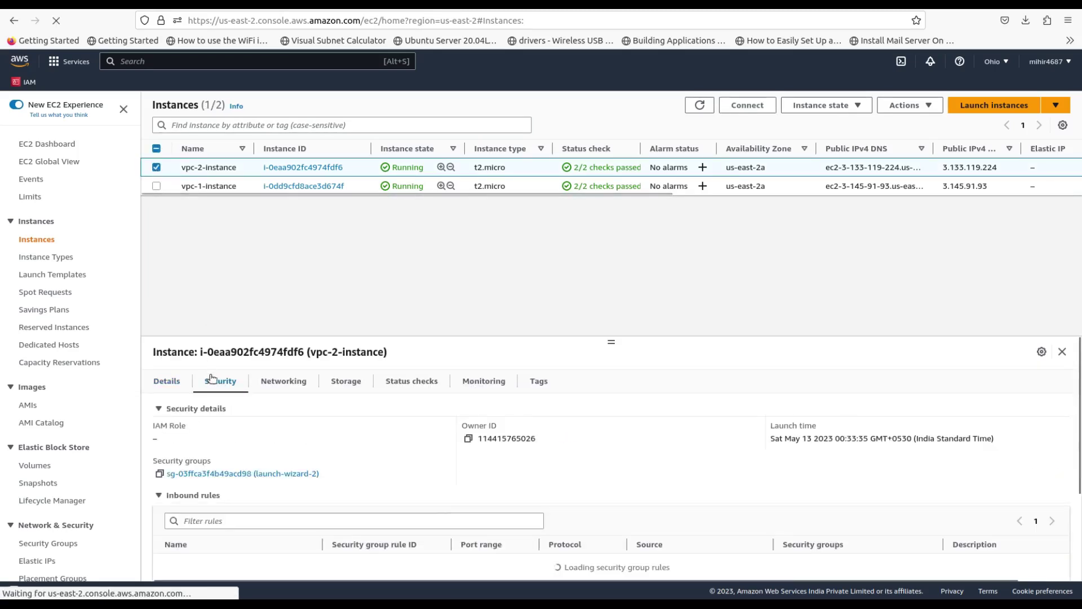
{"action": "right_click", "coordinate": [279, 475]}
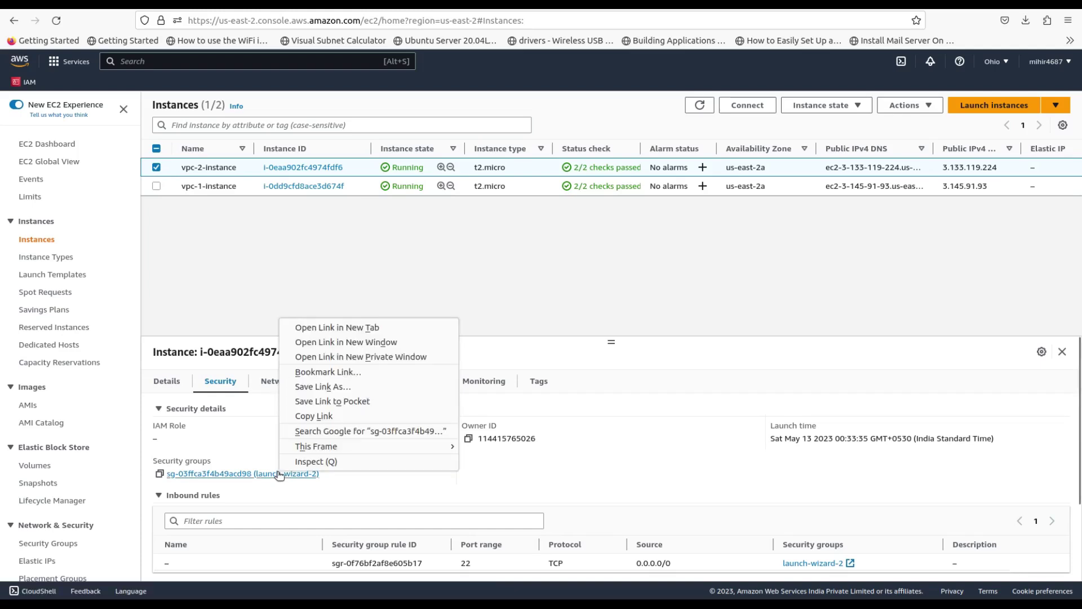
{"action": "left_click", "coordinate": [335, 327]}
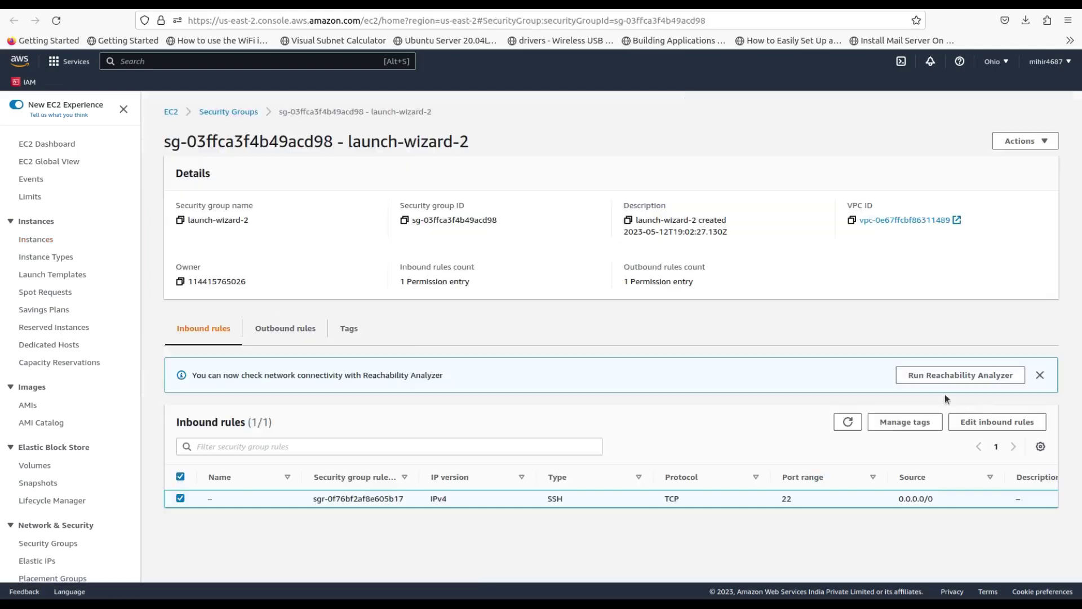
{"action": "left_click", "coordinate": [990, 420]}
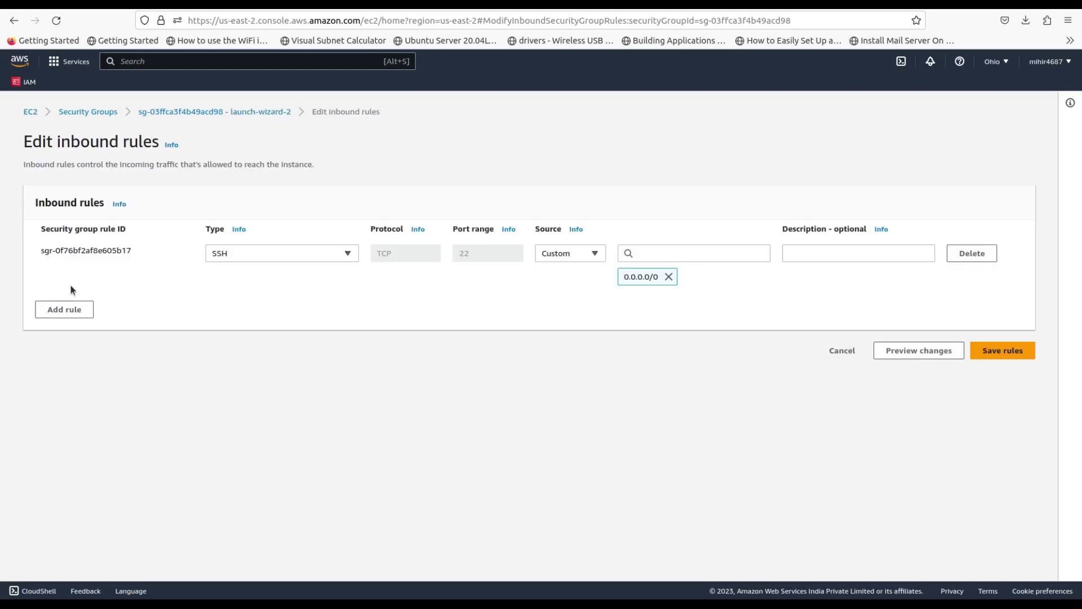
Add an All ICMP - IPv4 inbound rule with source sg-0c00365bb464fe1c2 to launch-wizard-2 and save the rules.
{"action": "left_click", "coordinate": [54, 311]}
{"action": "left_click", "coordinate": [259, 301]}
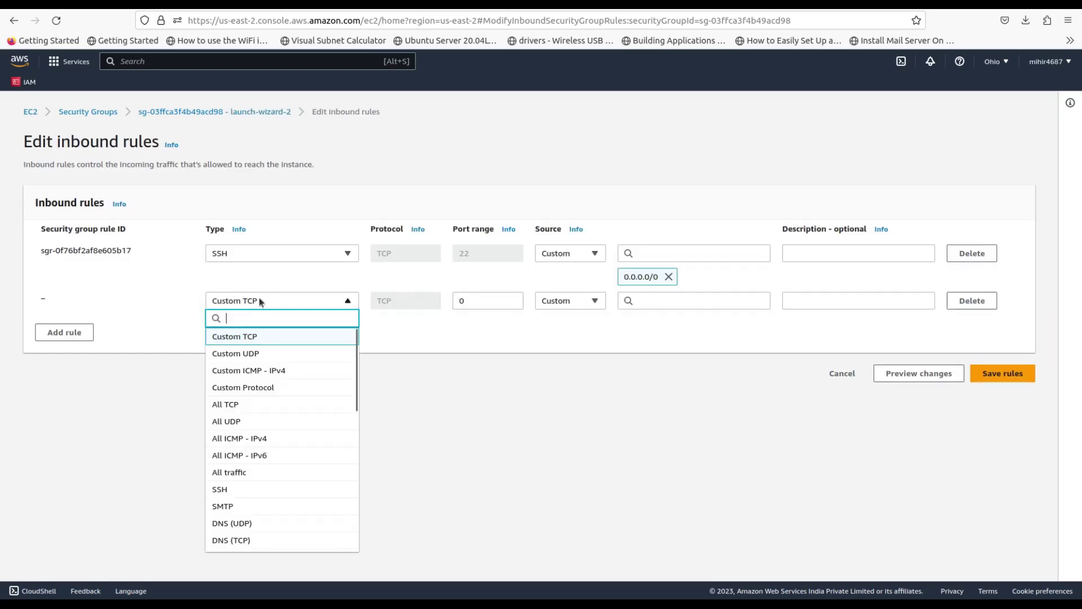
{"action": "type", "text": "icmp"}
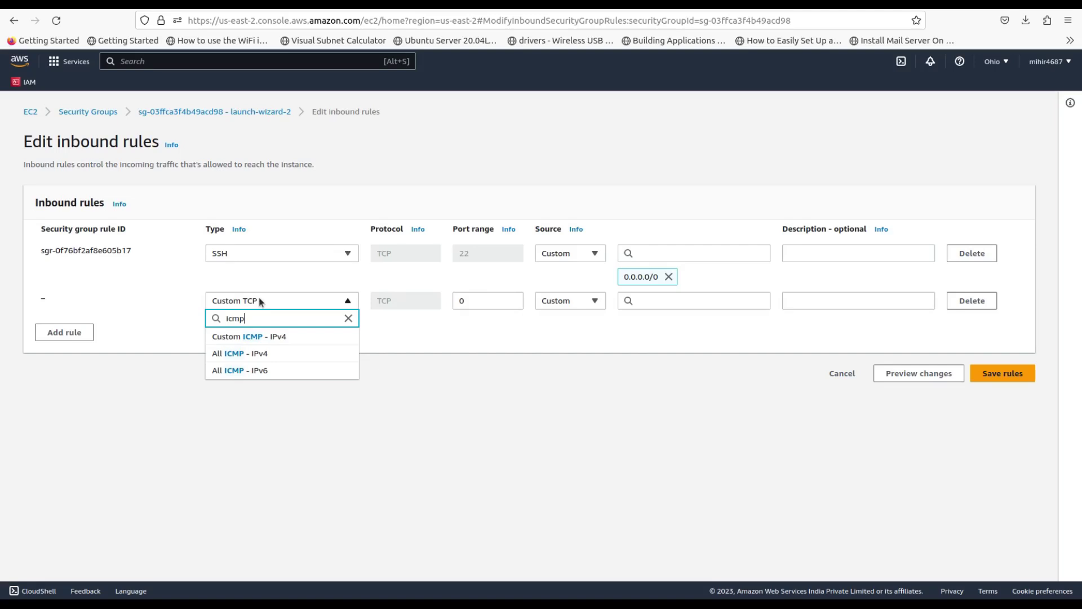
{"action": "left_click", "coordinate": [257, 353]}
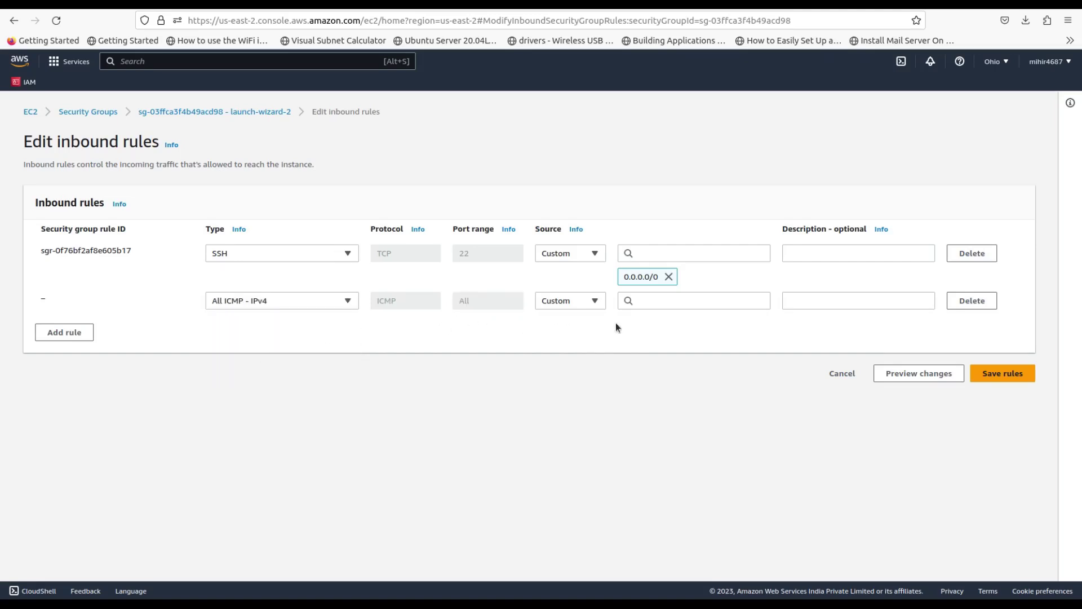
{"action": "left_click", "coordinate": [661, 298]}
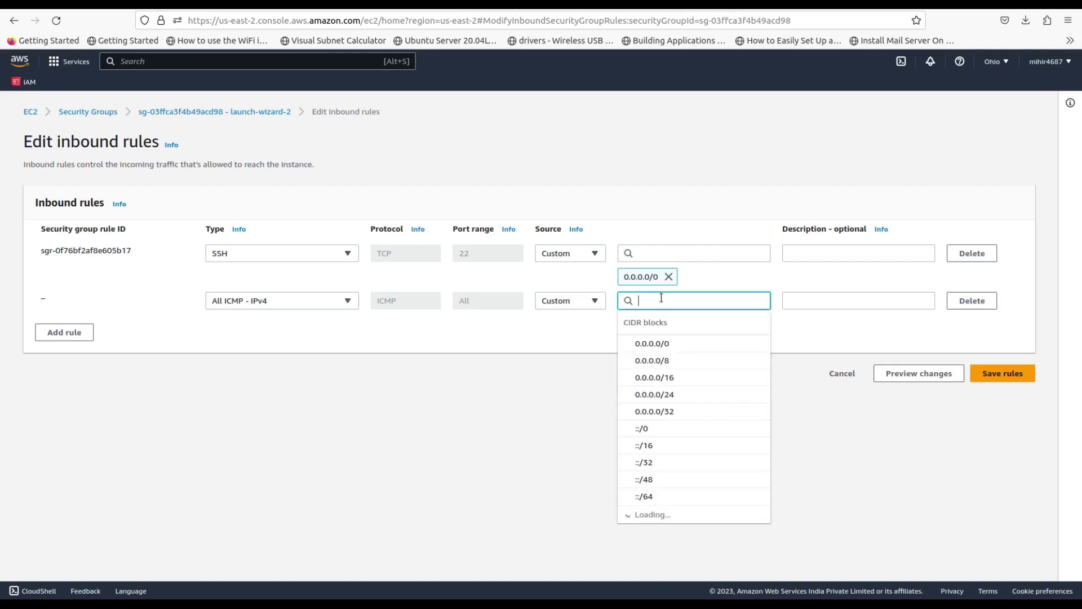
{"action": "type", "text": "sg-0c00365bb464fe1c2"}
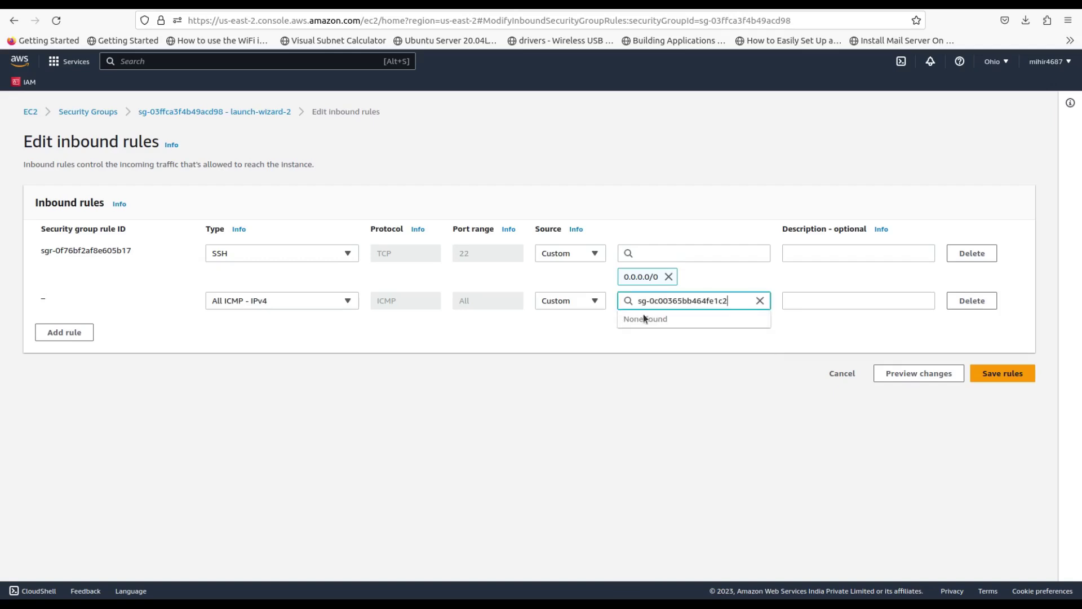
{"action": "left_click", "coordinate": [732, 354]}
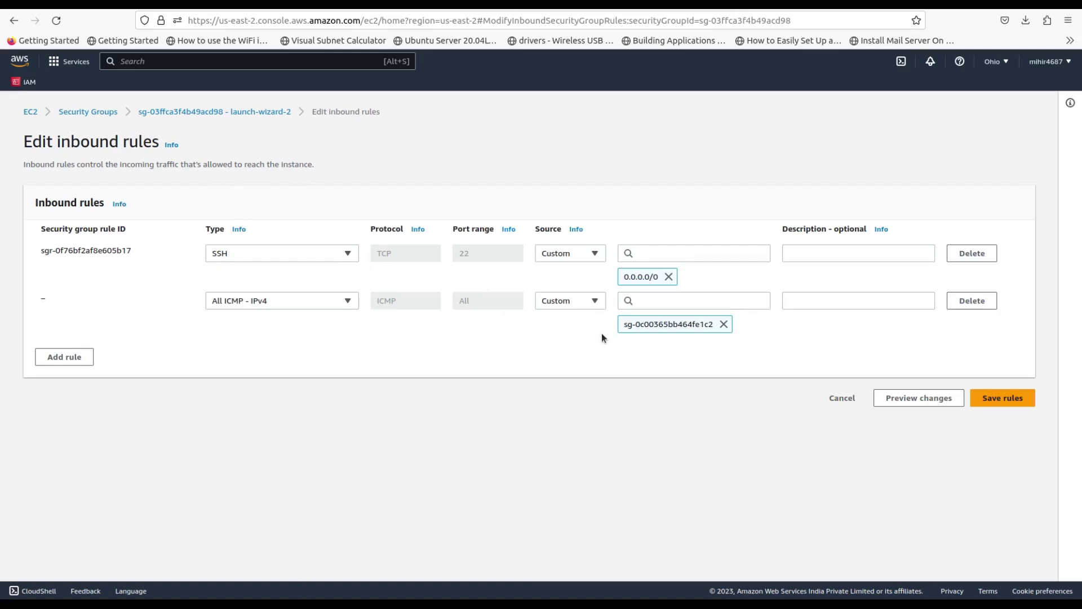
{"action": "left_click", "coordinate": [1007, 399]}
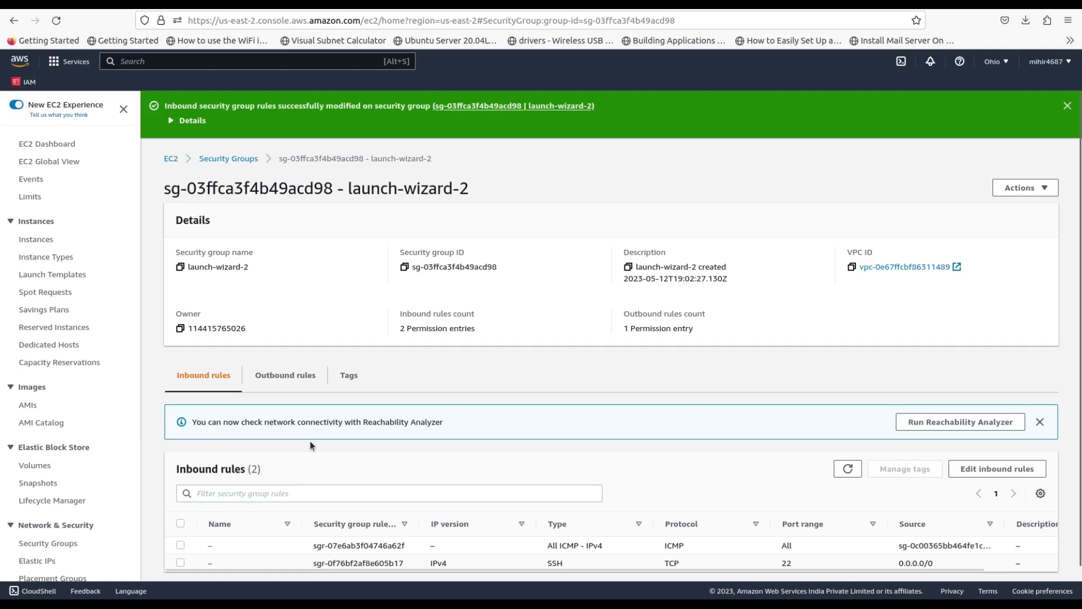
Return to the instances list and copy the example SSH client command for connecting to vpc-1-instance.
{"action": "left_click", "coordinate": [237, 4]}
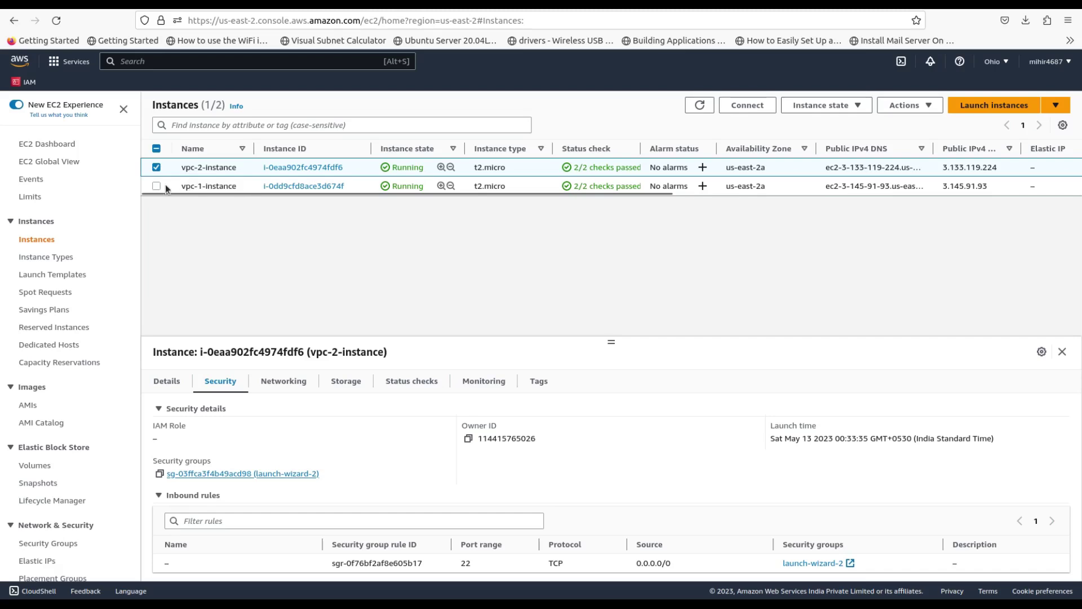
{"action": "left_click", "coordinate": [157, 168]}
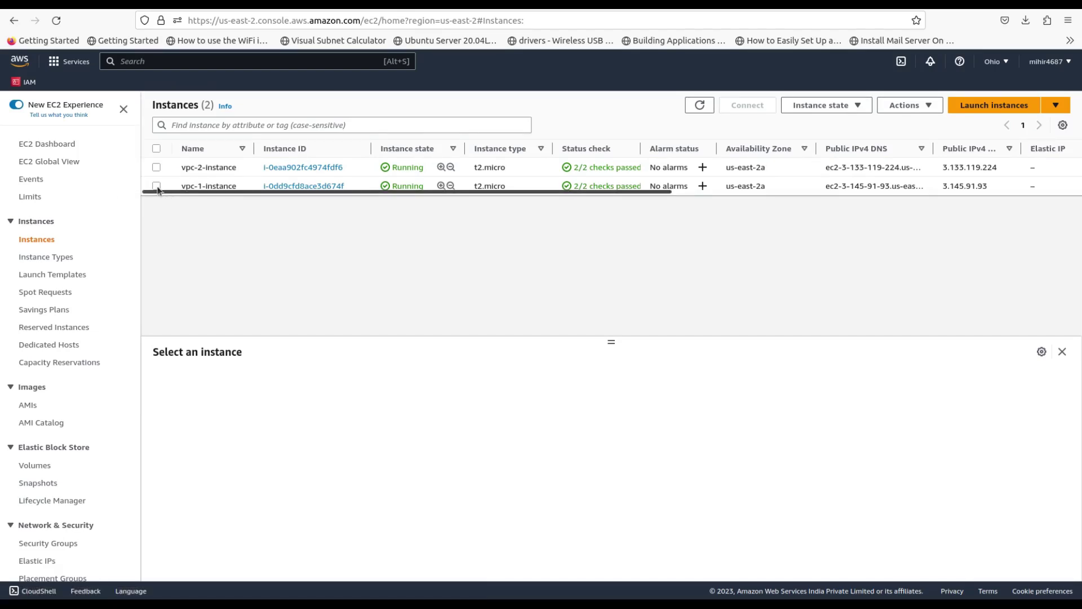
{"action": "left_click", "coordinate": [157, 187]}
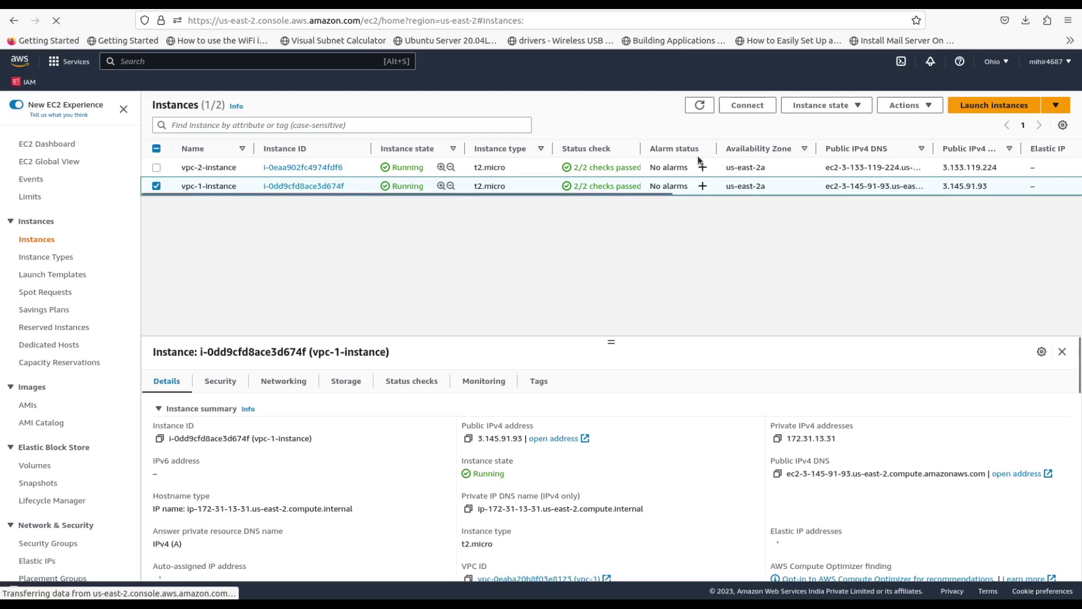
{"action": "left_click", "coordinate": [748, 105]}
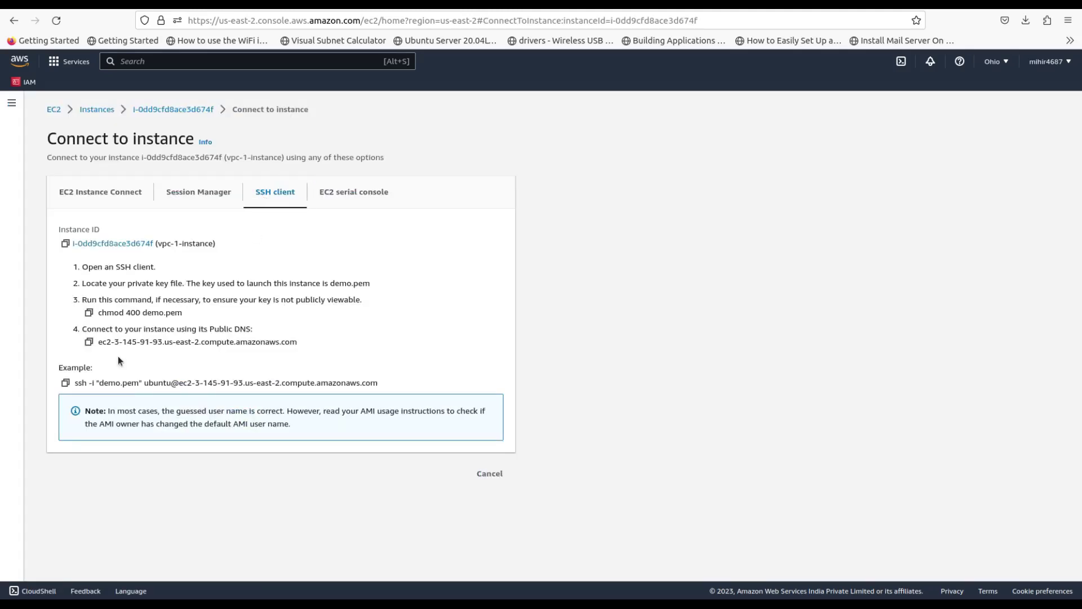
{"action": "left_click", "coordinate": [66, 383]}
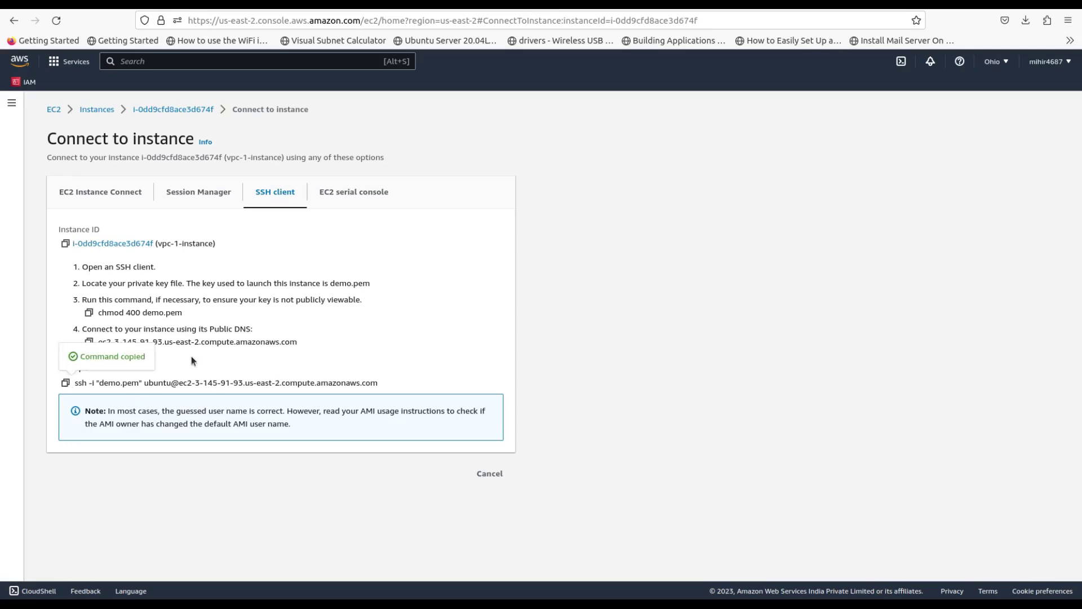
Switch to a terminal, connect to vpc-1-instance over SSH with the key demo.pem, and clear the terminal output.
{"action": "key", "text": "ctrl+alt+t"}
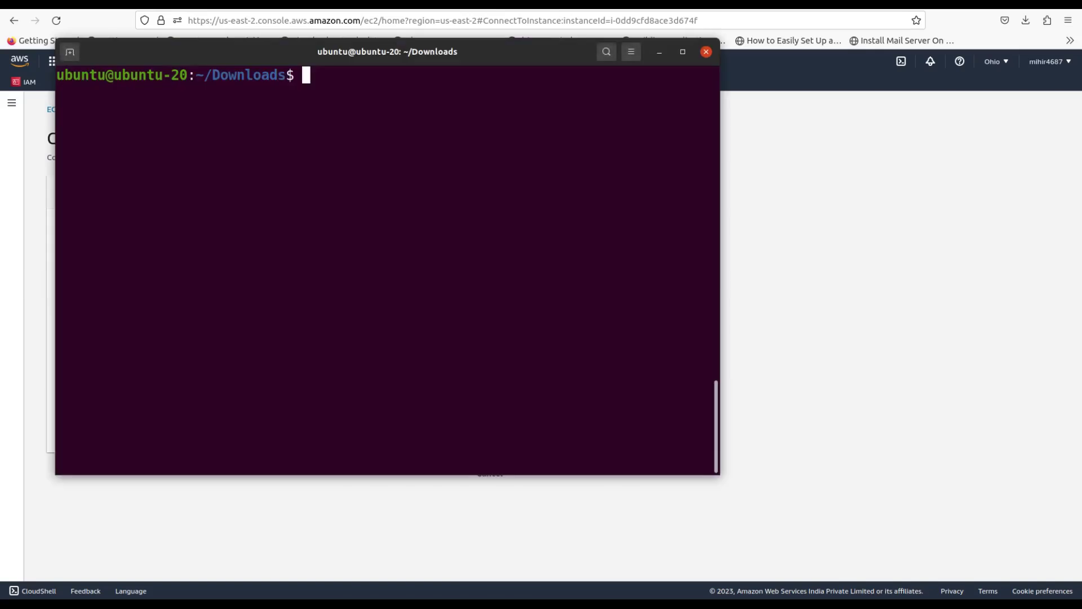
{"action": "key", "text": "ctrl+shift+v"}
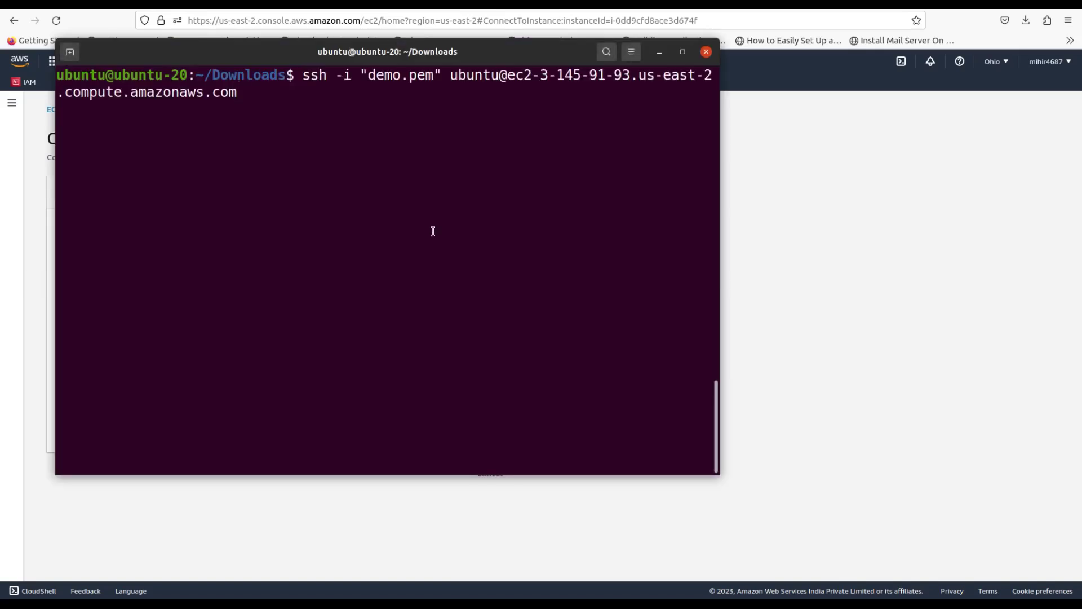
{"action": "key", "text": "Return"}
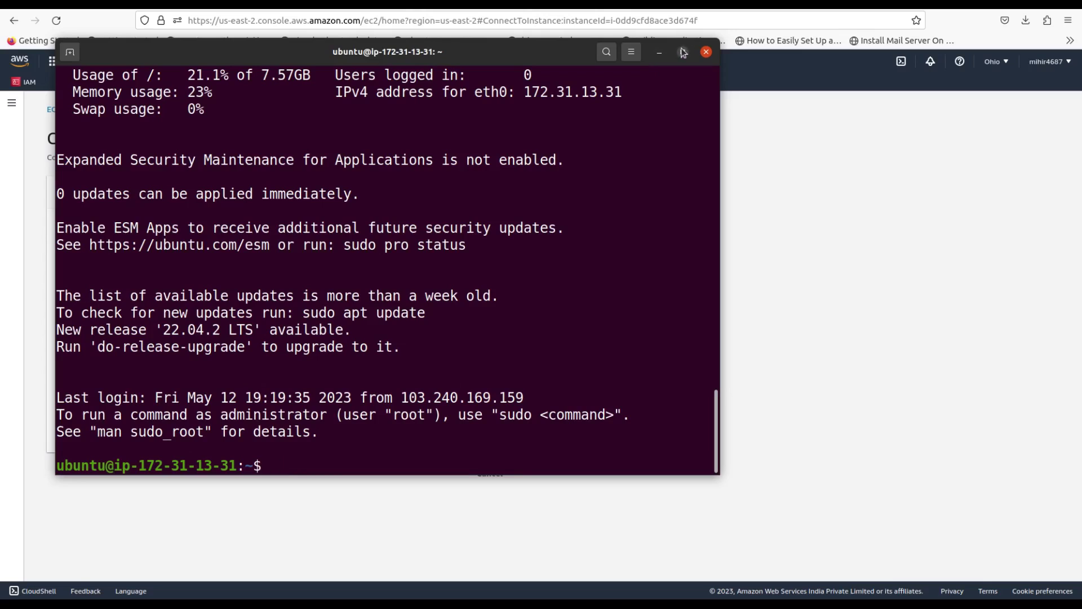
{"action": "key", "text": "ctrl+l"}
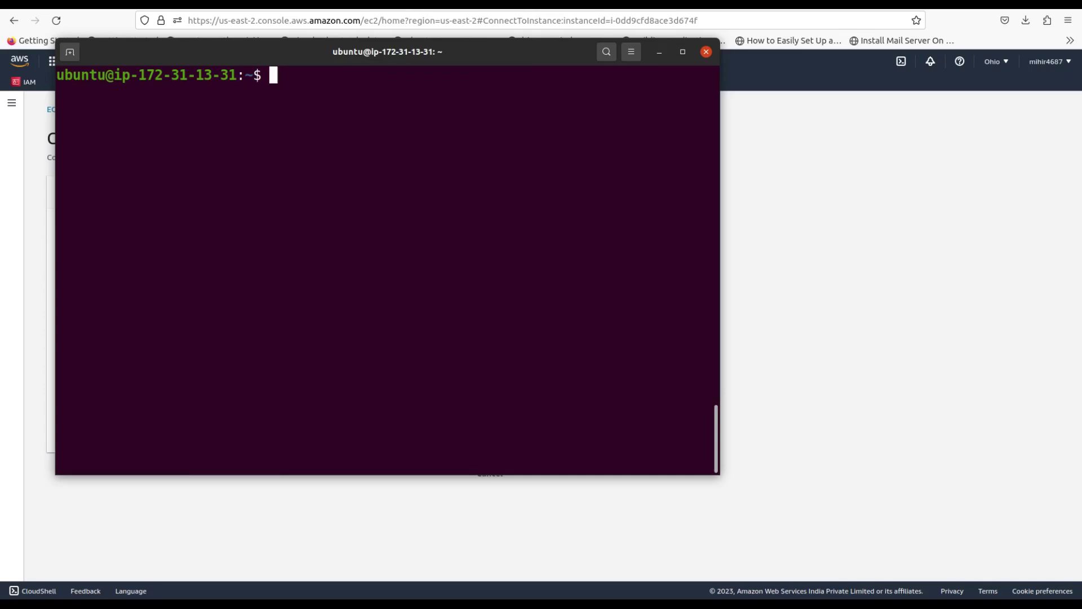
Begin a ping command in the terminal, then return to the browser's EC2 instances list and copy vpc-2-instance's private IPv4 address.
{"action": "type", "text": "ping"}
{"action": "left_click", "coordinate": [774, 250]}
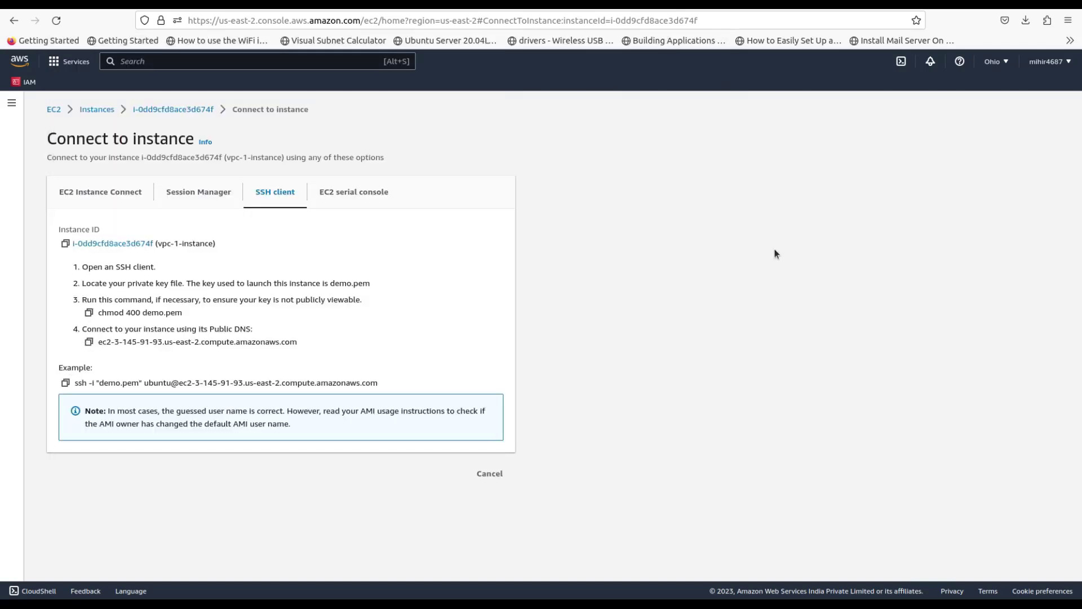
{"action": "left_click", "coordinate": [98, 113]}
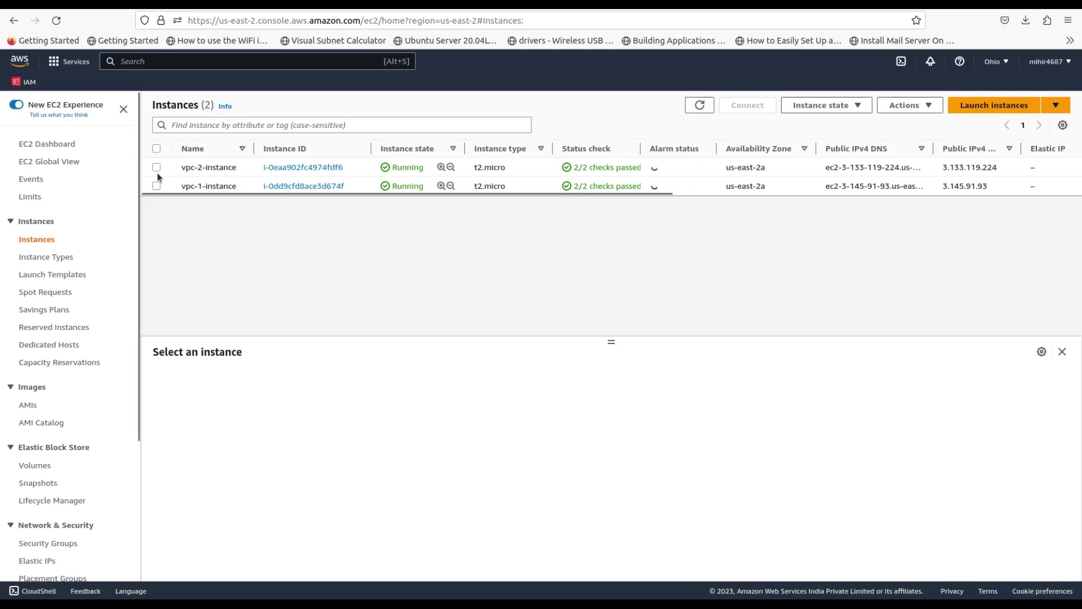
{"action": "left_click", "coordinate": [157, 169]}
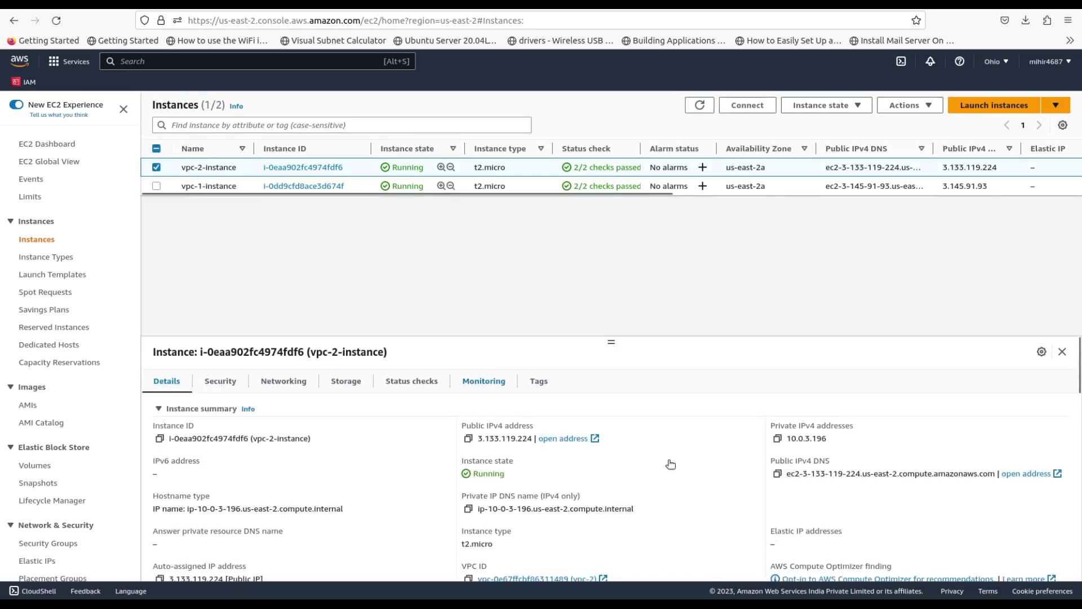
{"action": "left_click", "coordinate": [778, 439]}
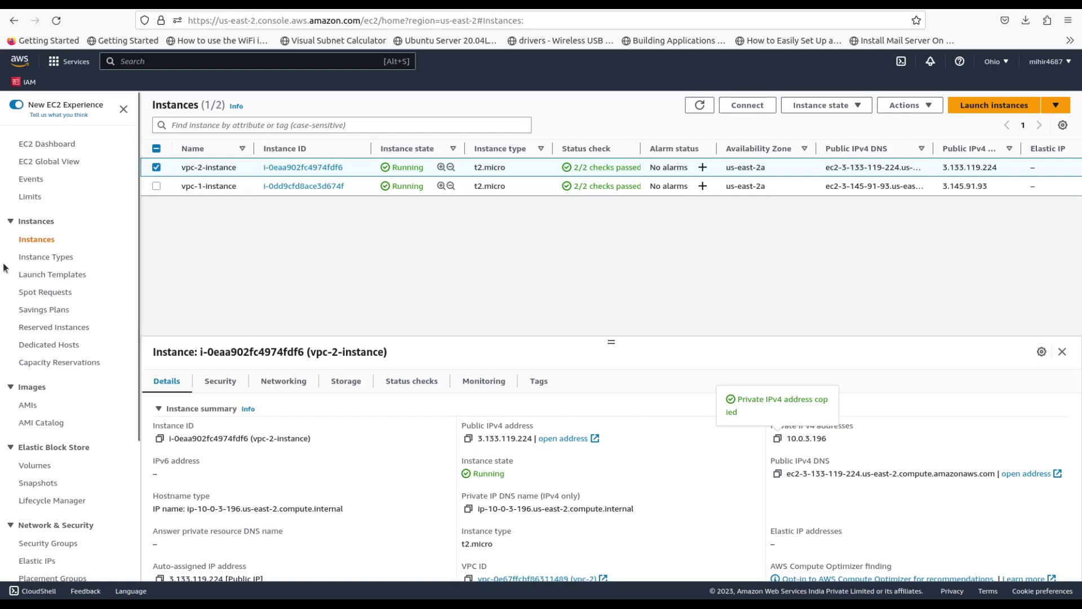
Switch to the terminal, ping 10.0.3.196 from vpc-1-instance, stop the ping after a while, and clear the output.
{"action": "key", "text": "alt+Tab"}
{"action": "key", "text": "ctrl+shift+v"}
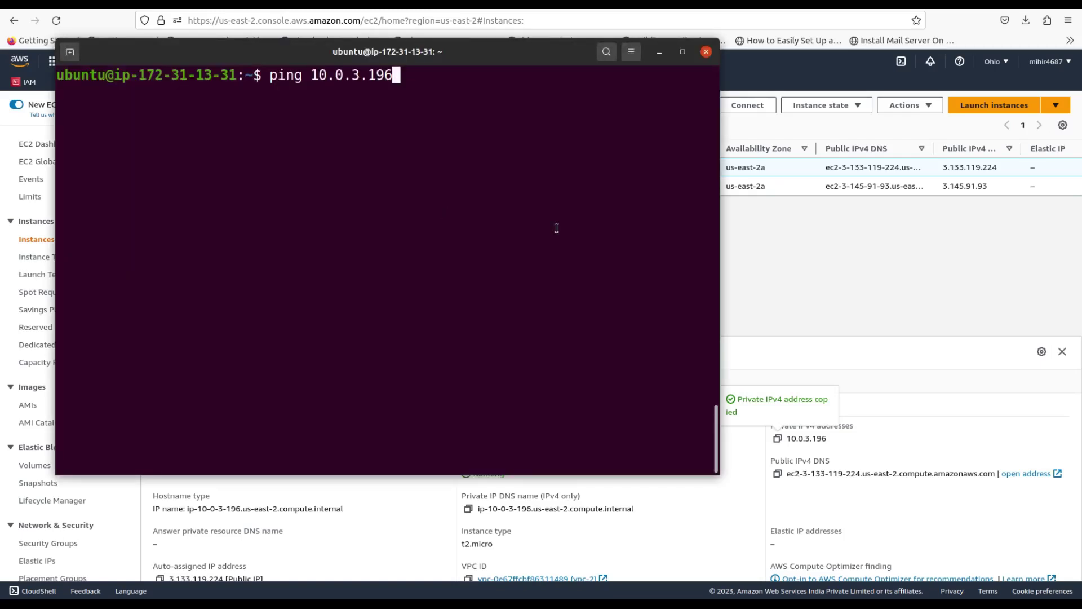
{"action": "key", "text": "Return"}
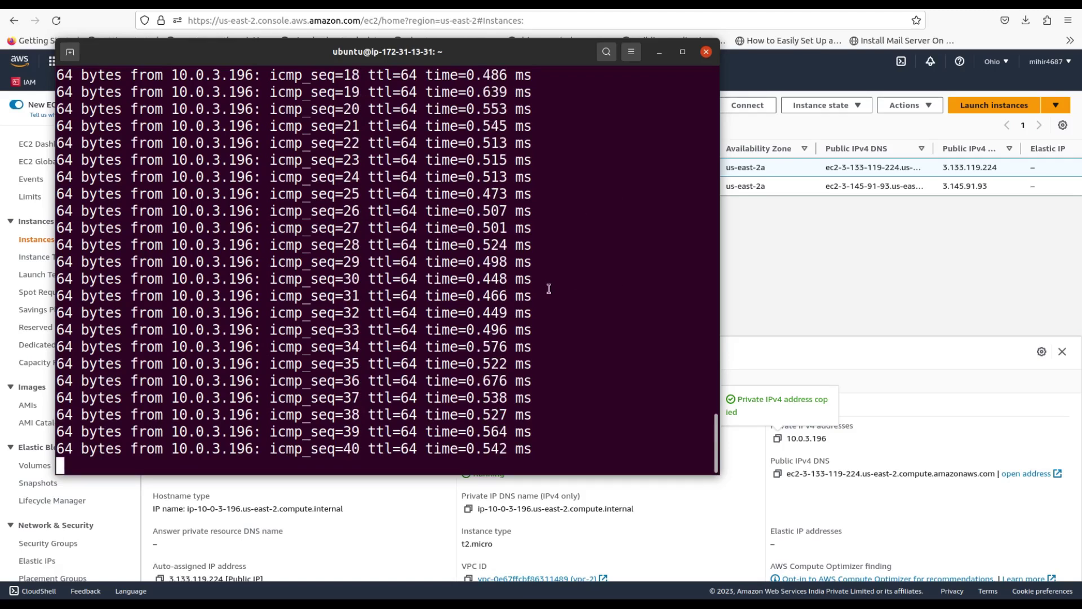
{"action": "key", "text": "ctrl+c"}
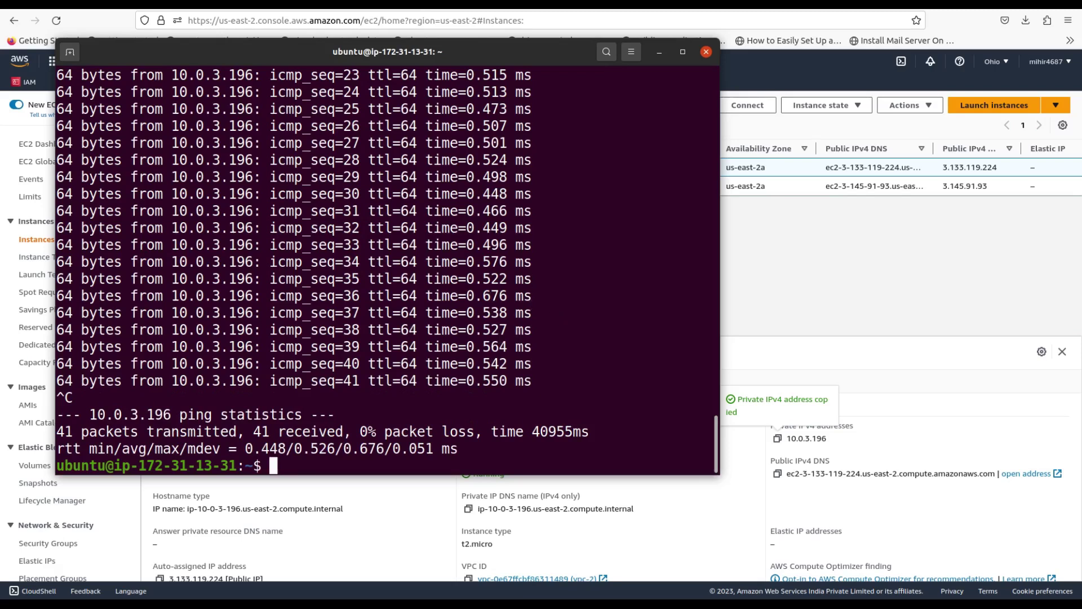
{"action": "key", "text": "ctrl+l"}
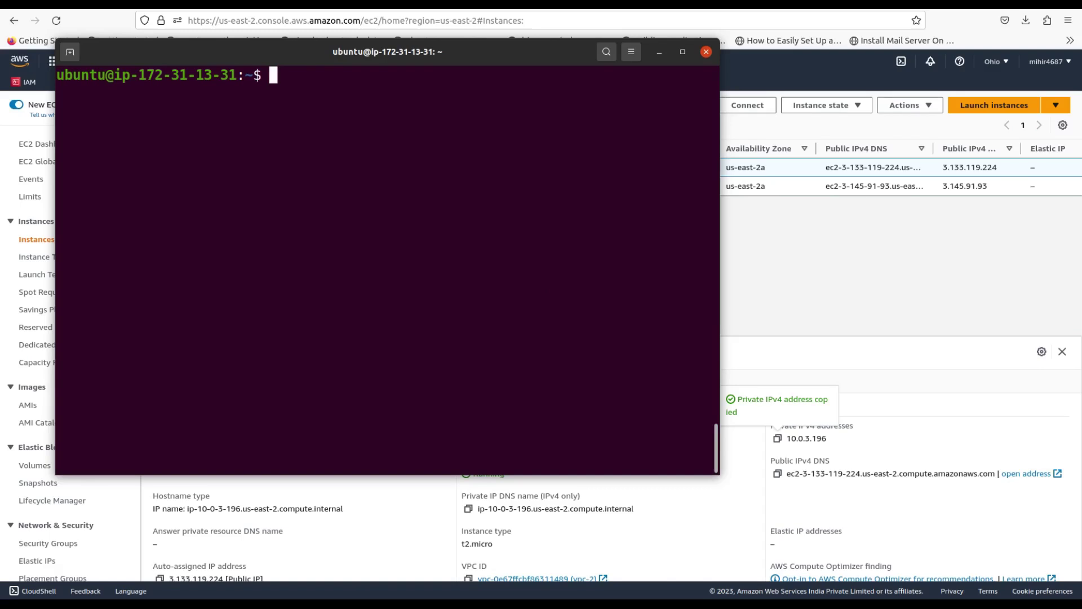
Run the ping to 10.0.3.196 again for a few packets and stop it.
{"action": "key", "text": "Up"}
{"action": "key", "text": "Return"}
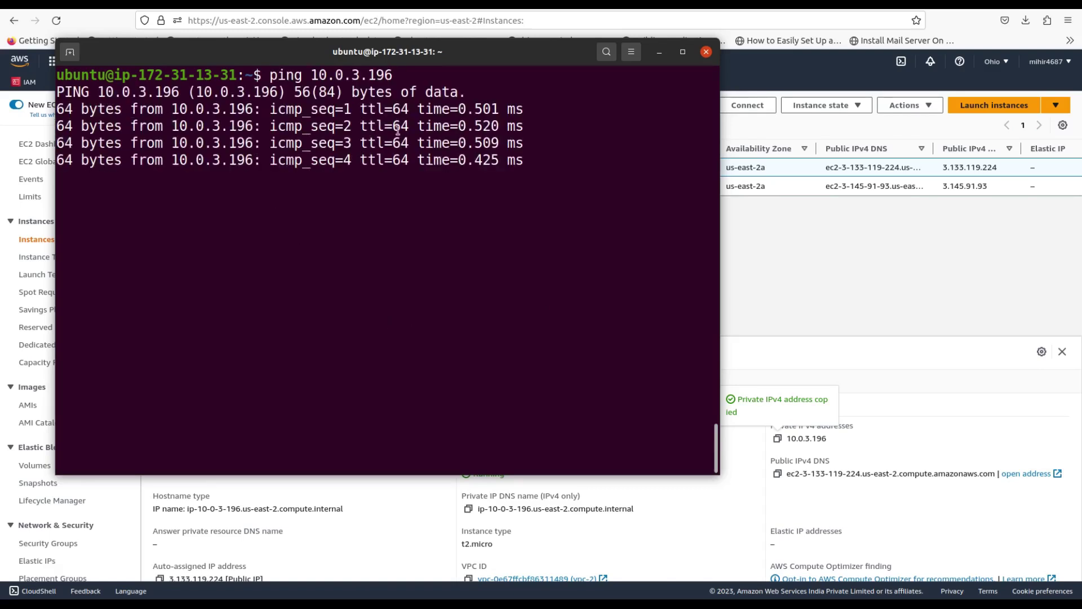
{"action": "key", "text": "ctrl+c"}
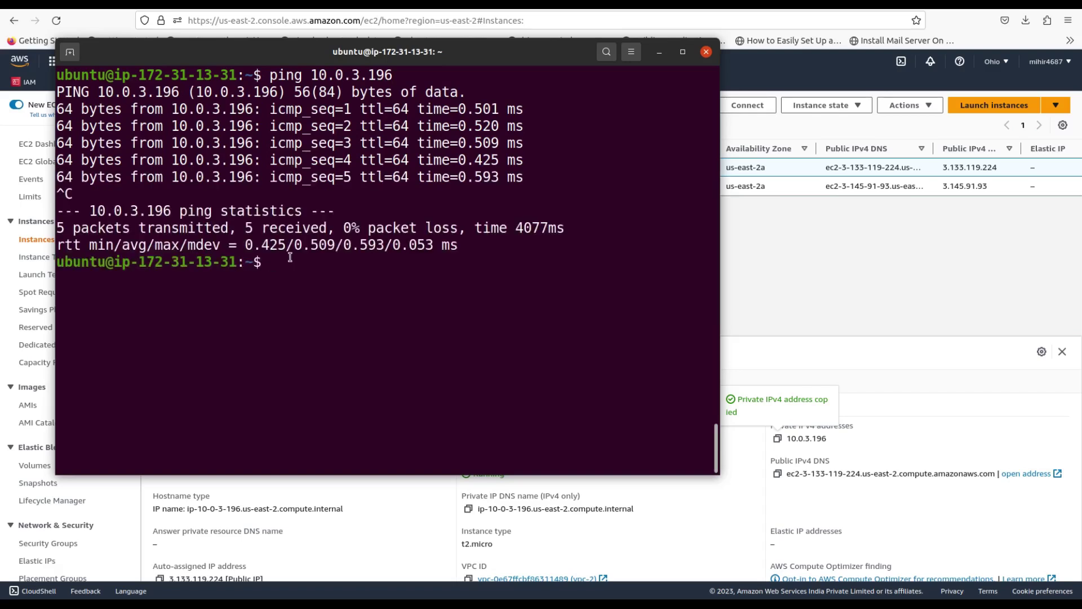
Switch back to the browser, search the AWS console for vpc, and open the VPC service's peering connections list.
{"action": "left_click", "coordinate": [839, 262]}
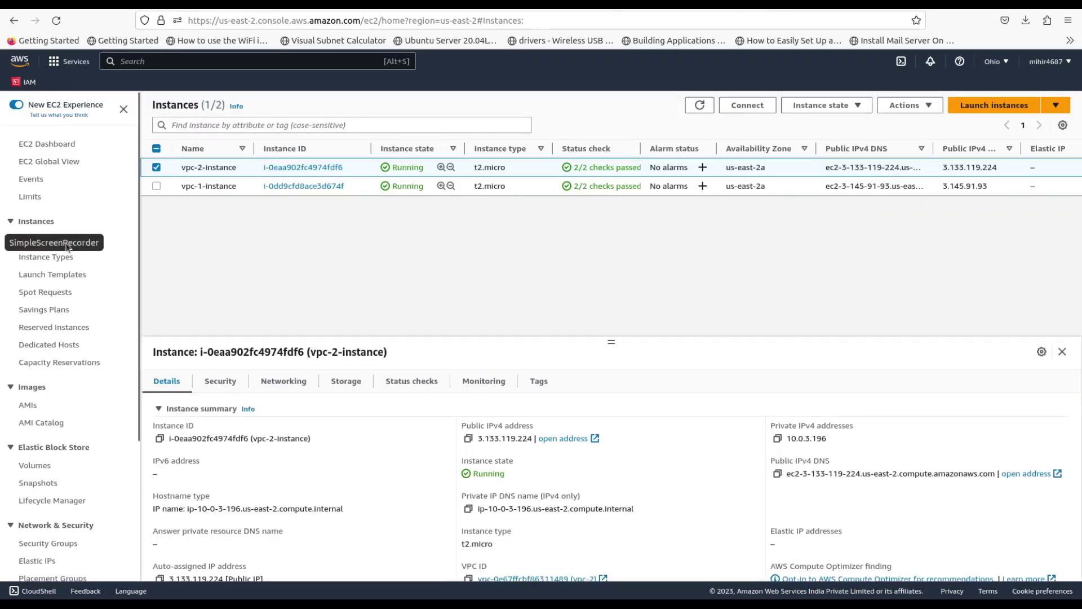
{"action": "scroll", "coordinate": [68, 355], "scroll_direction": "down", "scroll_amount": 2}
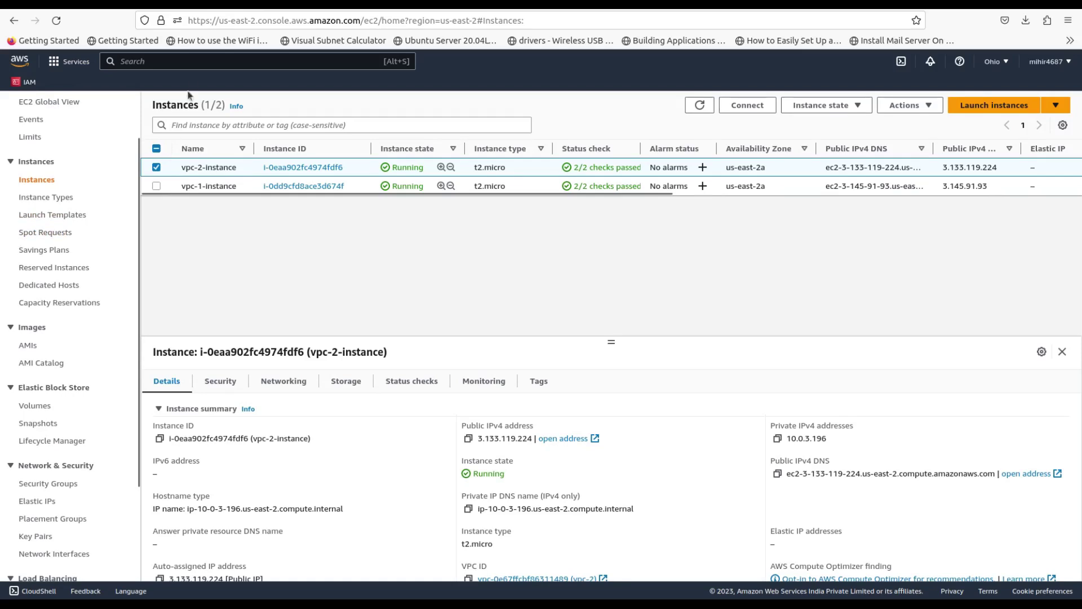
{"action": "left_click", "coordinate": [209, 59]}
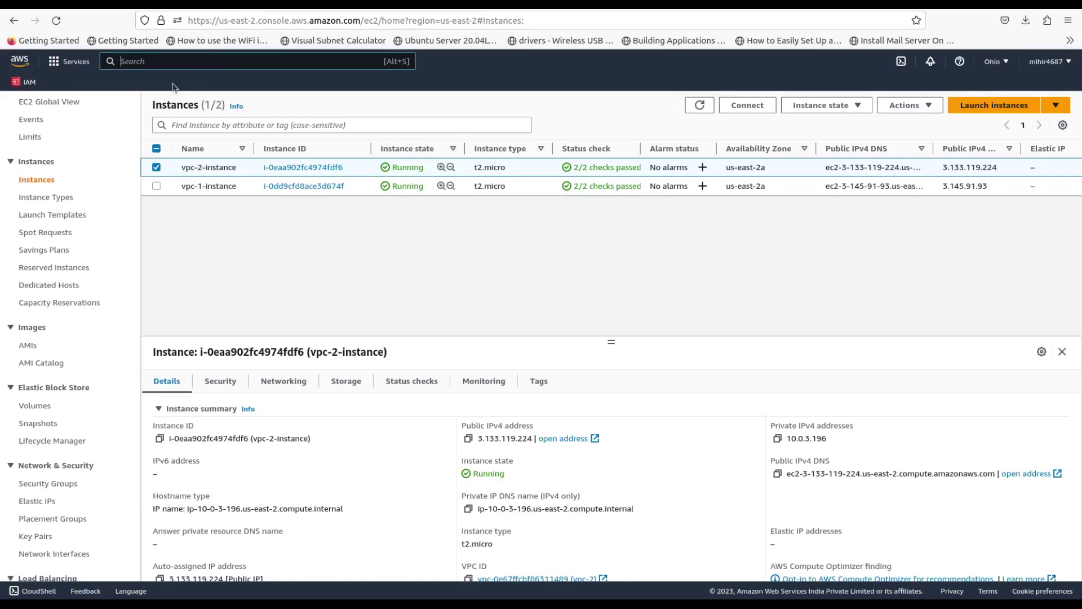
{"action": "type", "text": "vpc"}
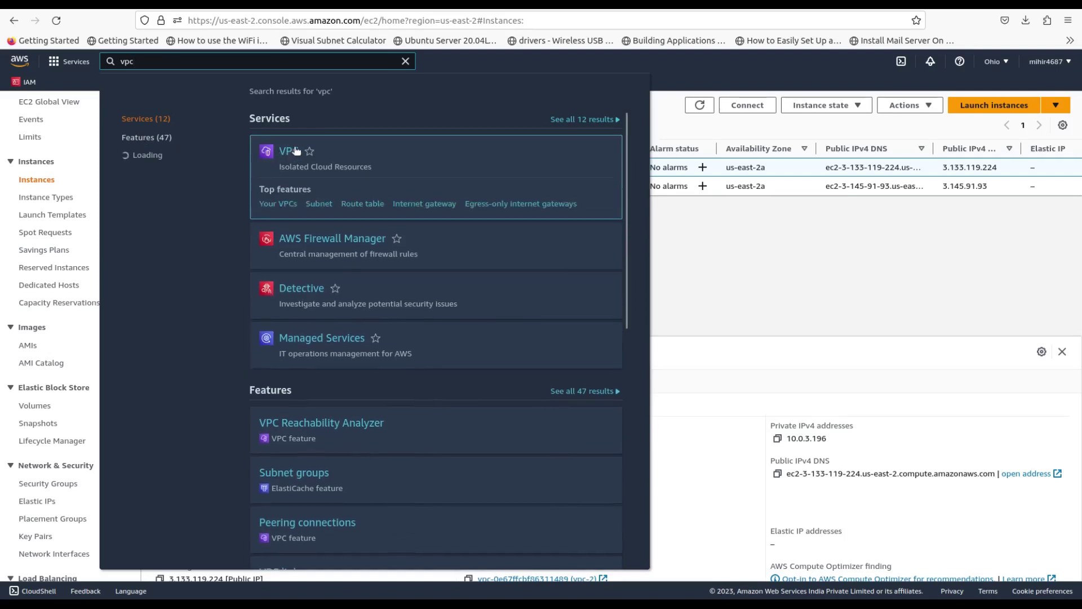
{"action": "left_click", "coordinate": [289, 151]}
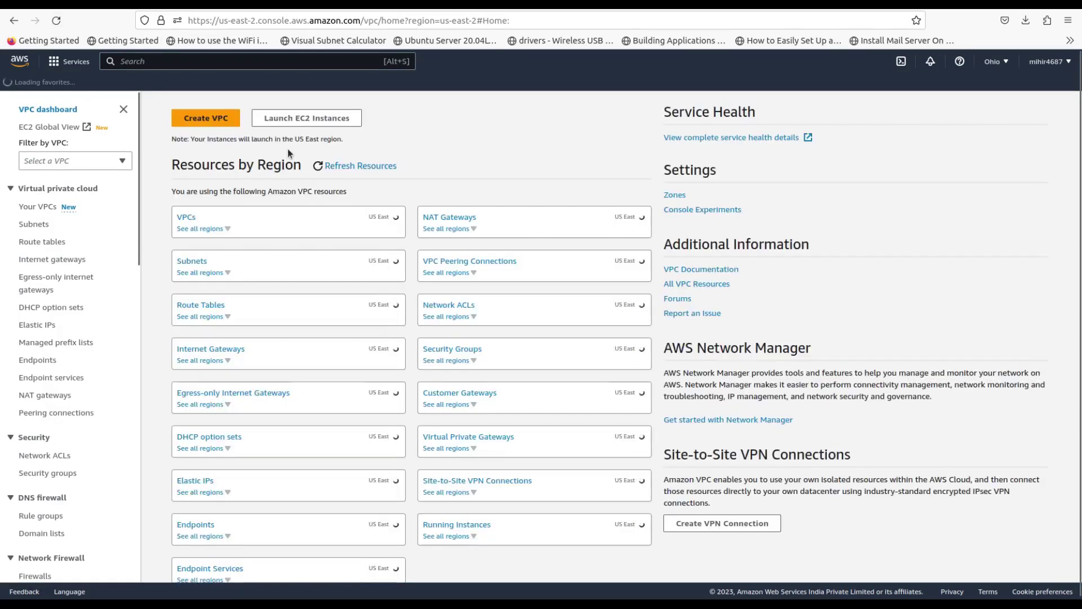
{"action": "left_click", "coordinate": [56, 412]}
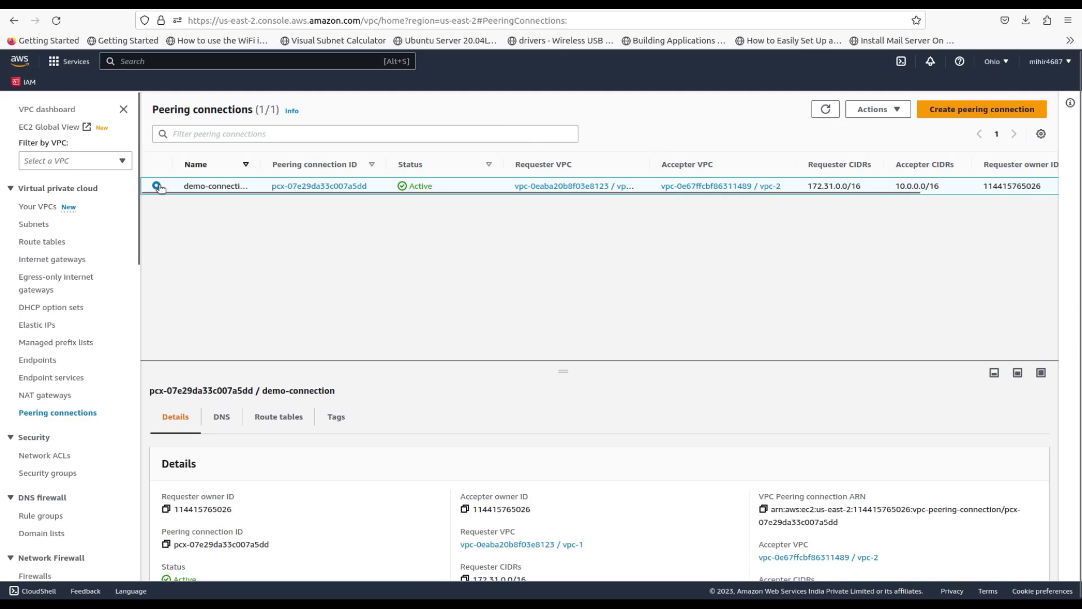
Delete the demo-connection peering connection along with its related route table entries, confirming with the word delete.
{"action": "left_click", "coordinate": [878, 109]}
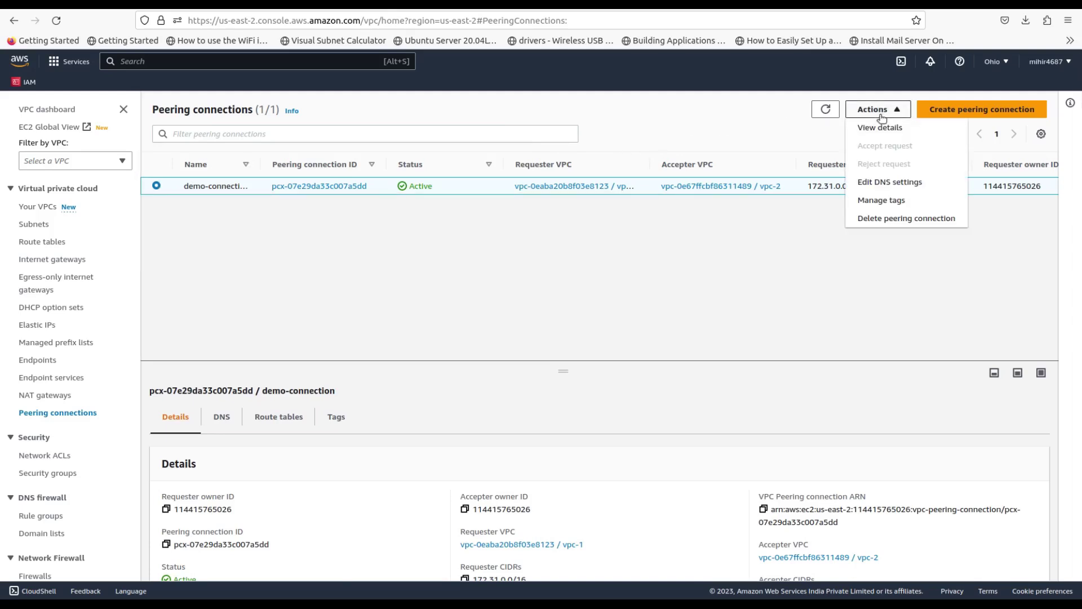
{"action": "left_click", "coordinate": [892, 218]}
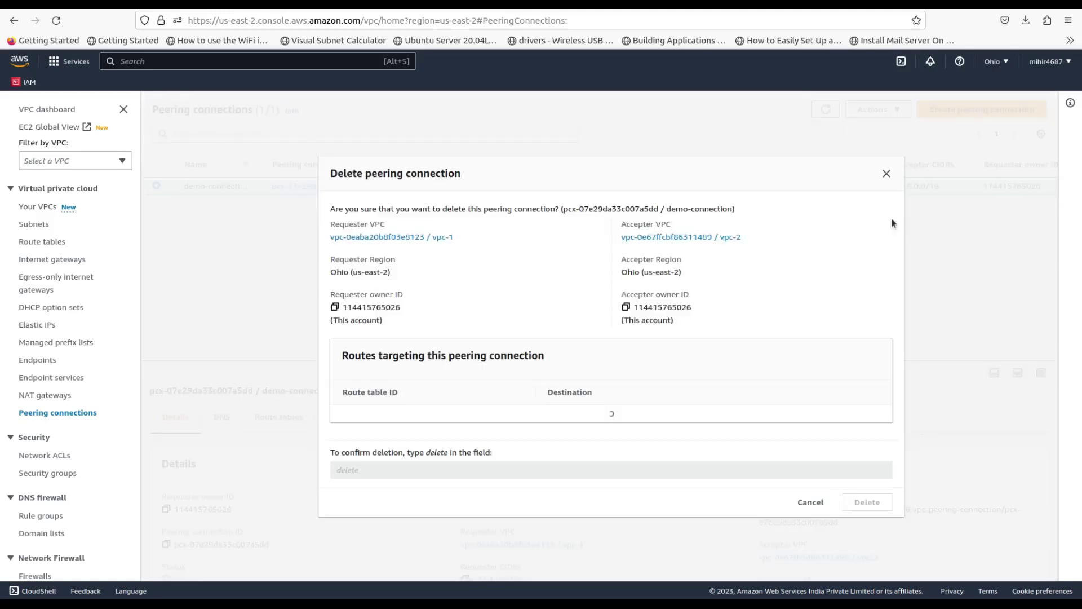
{"action": "scroll", "coordinate": [467, 398], "scroll_direction": "down", "scroll_amount": 1}
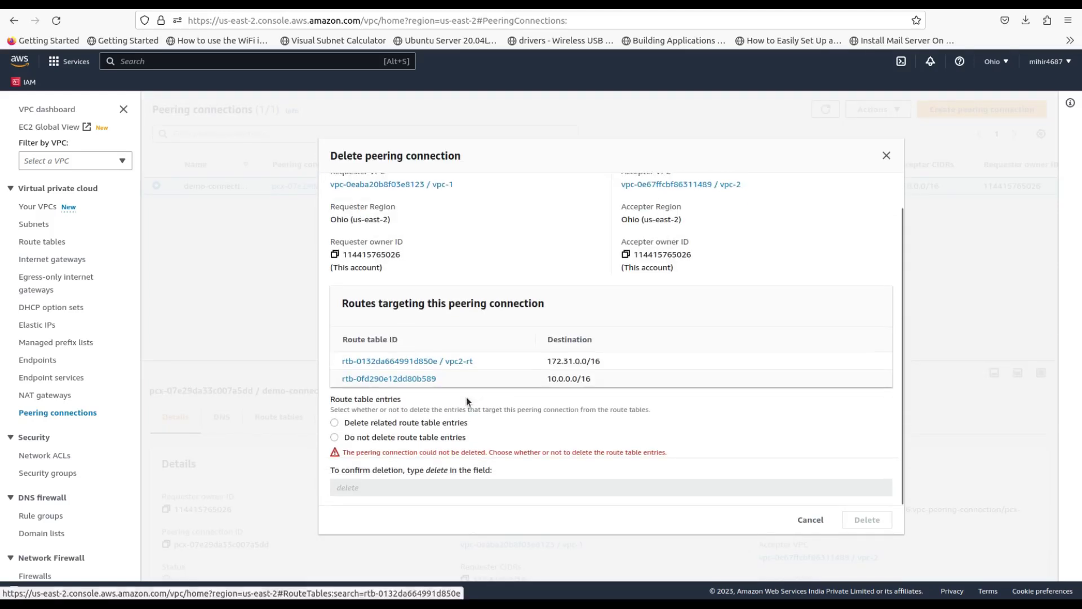
{"action": "left_click", "coordinate": [355, 428]}
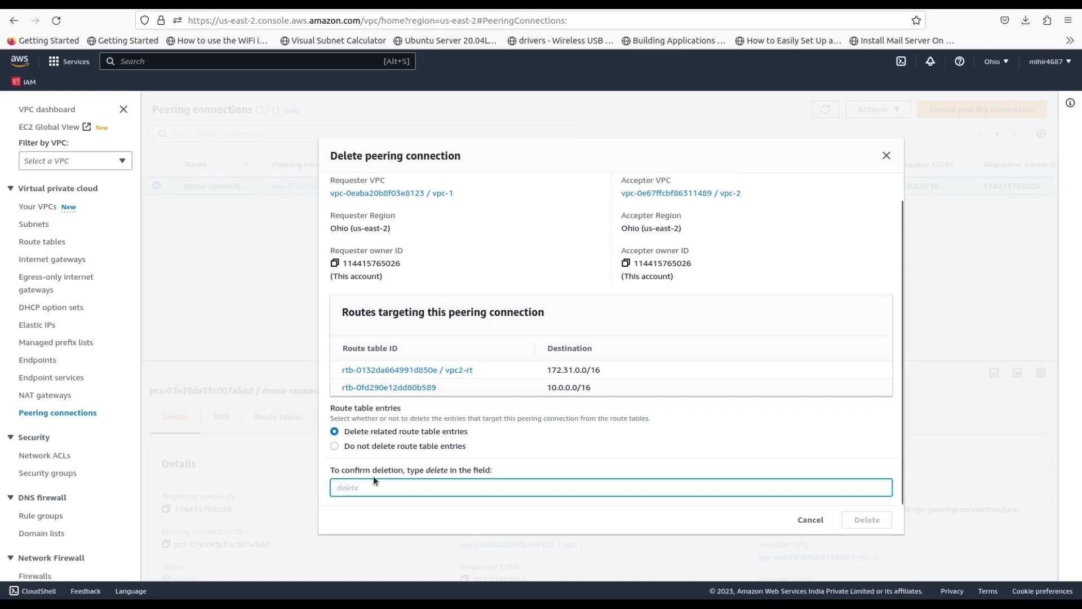
{"action": "type", "text": "delete"}
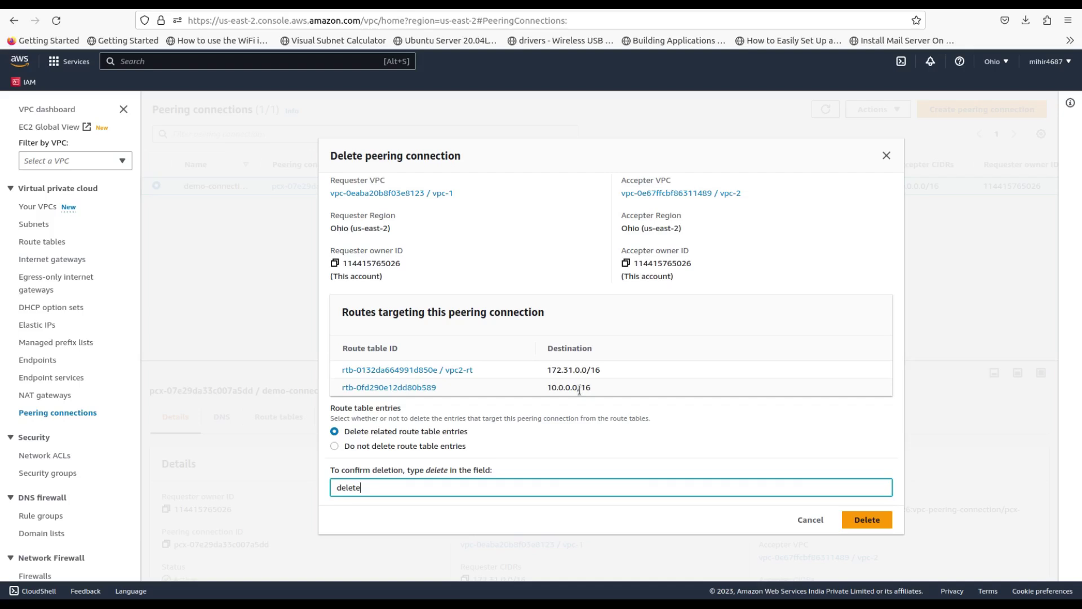
{"action": "left_click", "coordinate": [865, 519]}
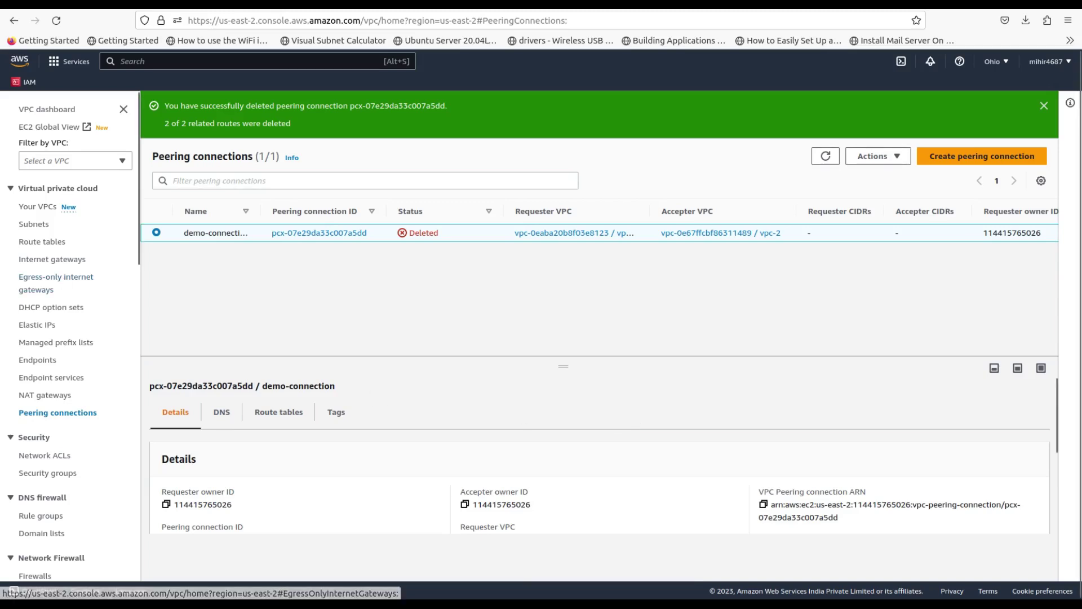
Switch to the terminal, ping 10.0.3.196 again without the peering connection, and compare with the earlier replies.
{"action": "key", "text": "alt+Tab"}
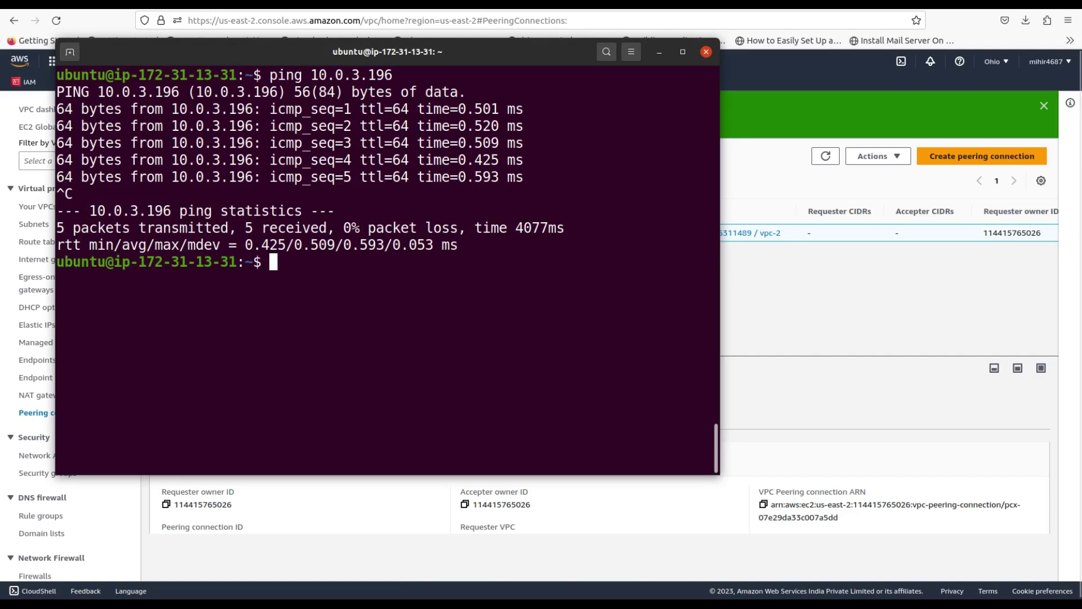
{"action": "key", "text": "Up"}
{"action": "key", "text": "Return"}
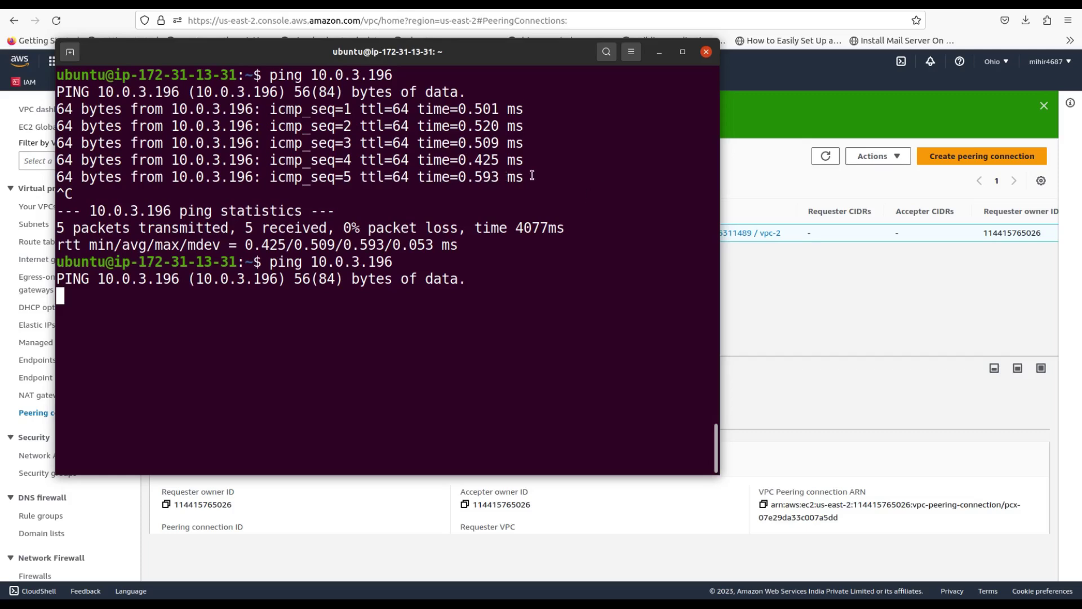
{"action": "double_click", "coordinate": [437, 175]}
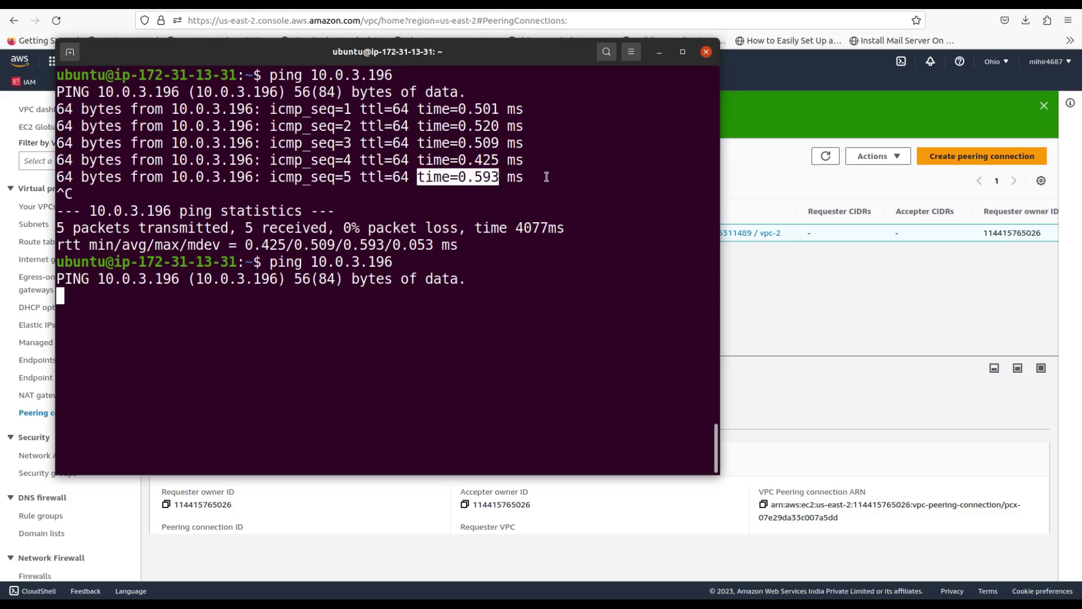